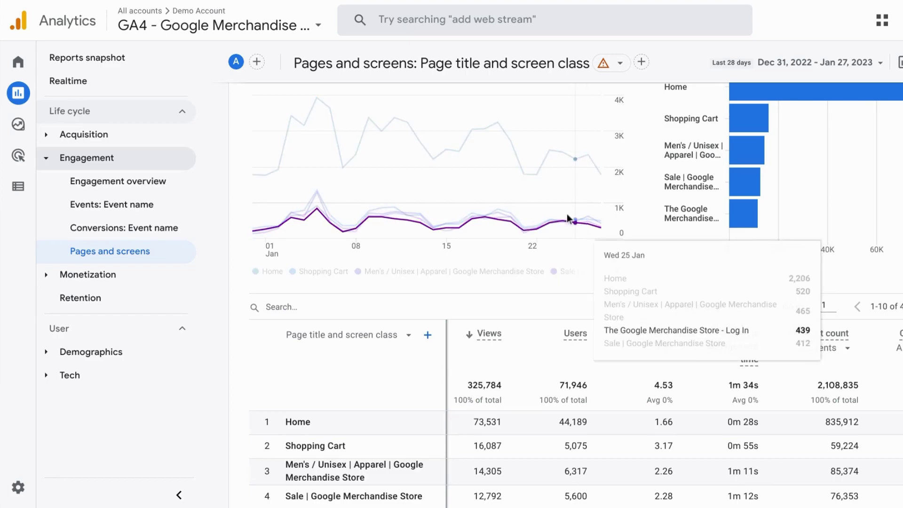
# From the Reports snapshot's most-viewed pages card, open the full Pages and screens report
pyautogui.scroll(3, 563, 183)
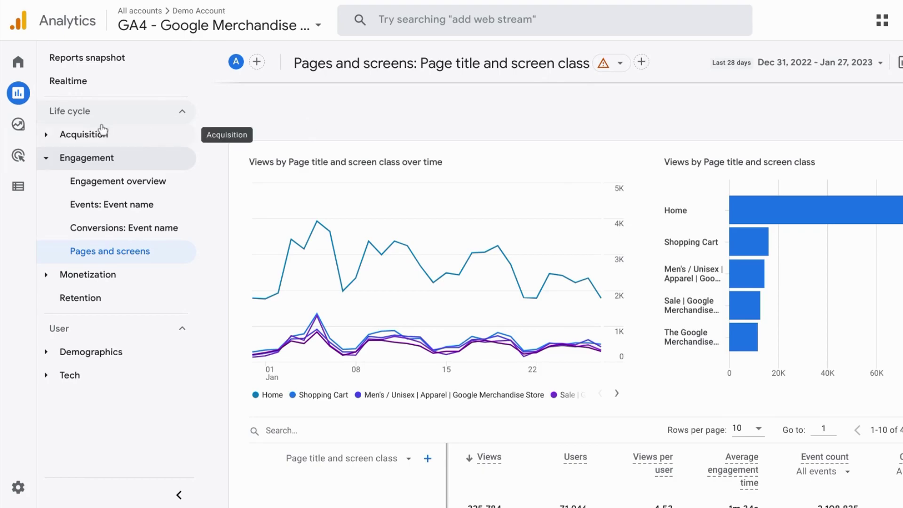
pyautogui.moveTo(19, 94)
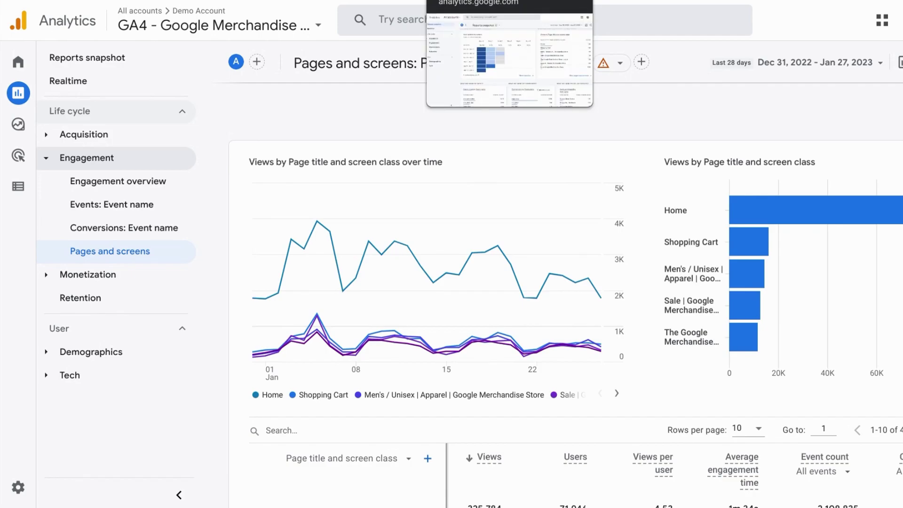
pyautogui.click(442, 2)
pyautogui.scroll(10, 545, 173)
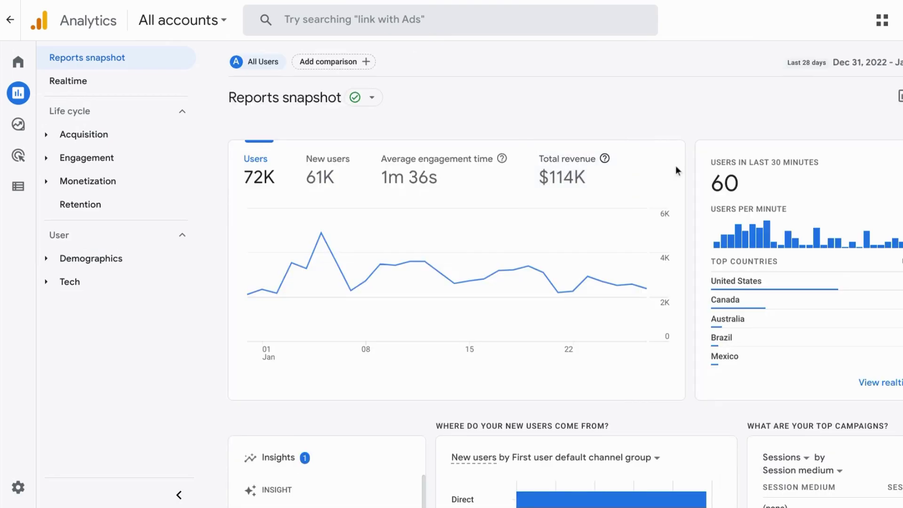
pyautogui.scroll(-10, 675, 168)
pyautogui.scroll(-5, 675, 165)
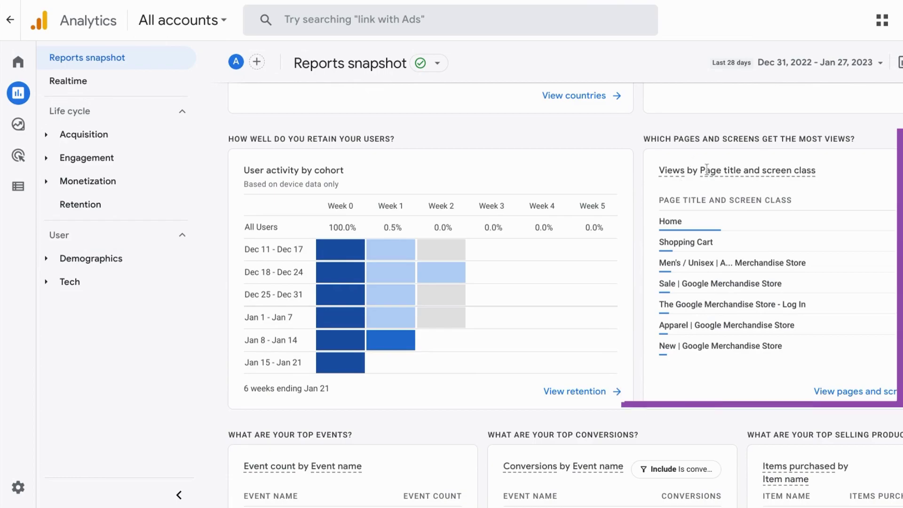
pyautogui.moveTo(814, 336)
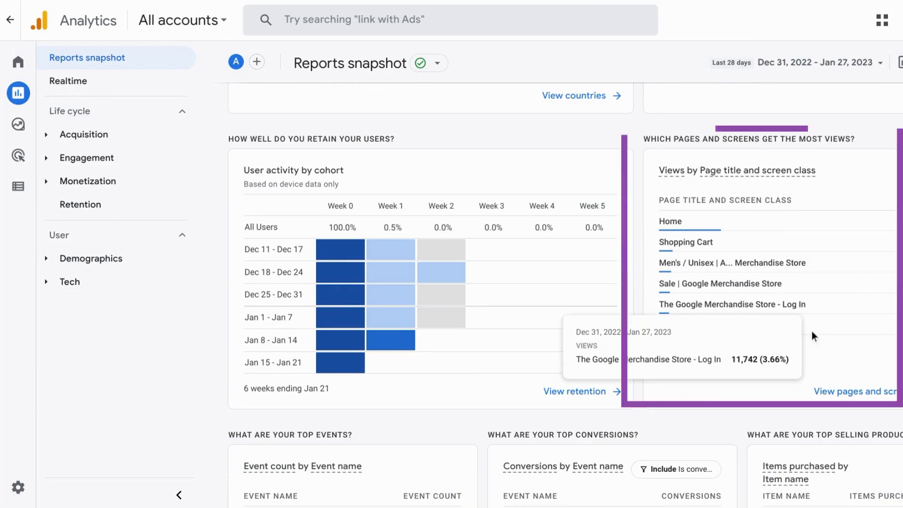
pyautogui.click(818, 392)
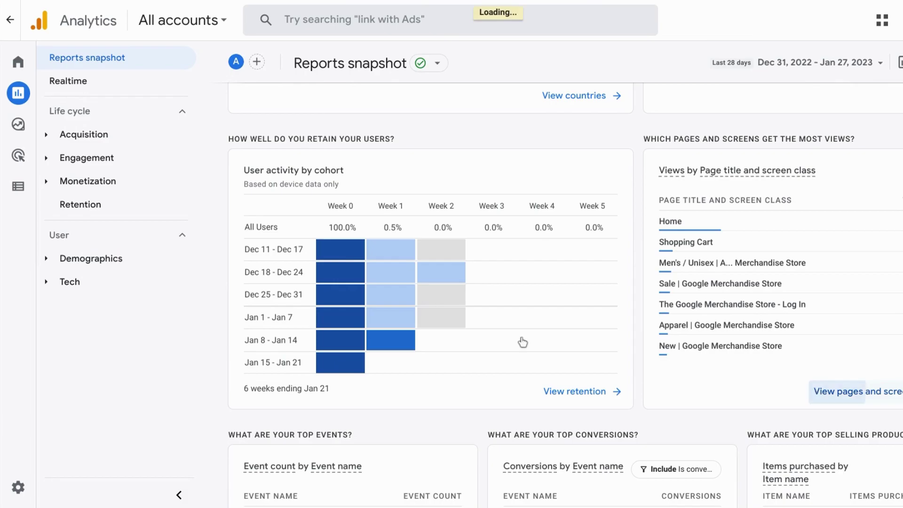
pyautogui.moveTo(358, 299)
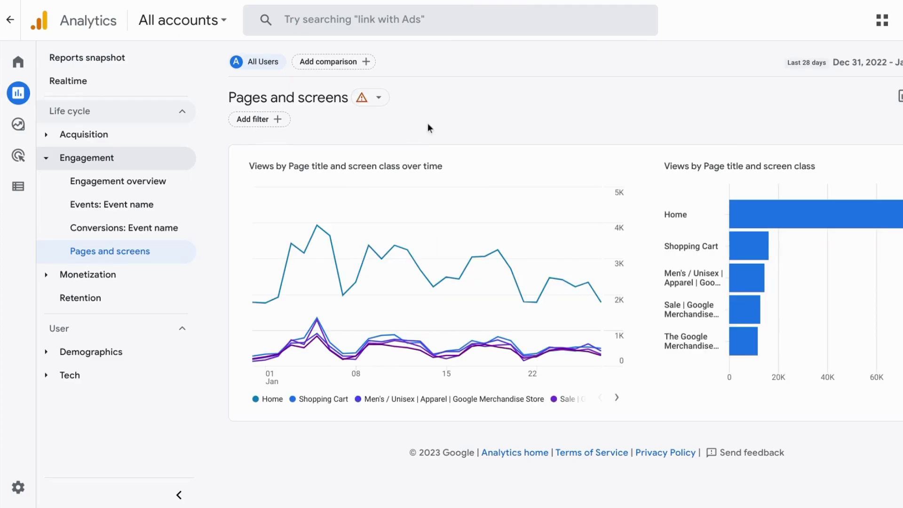
pyautogui.moveTo(410, 256)
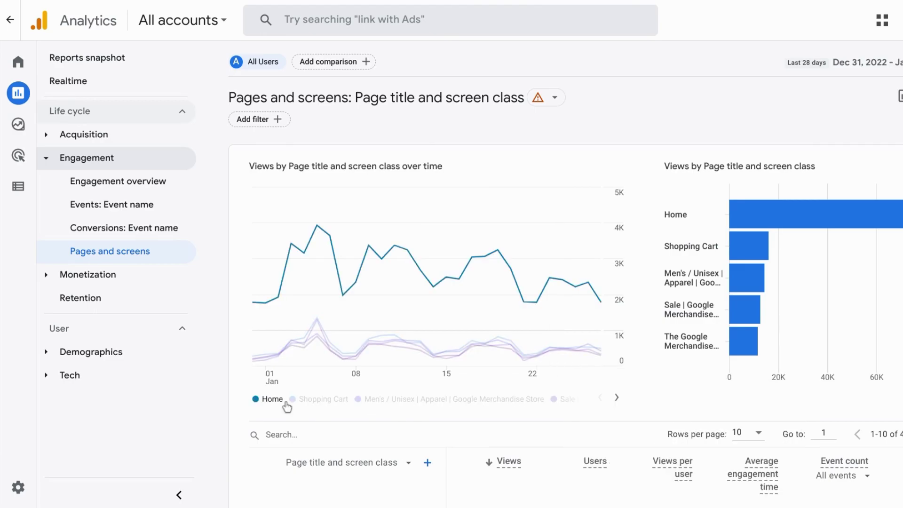
pyautogui.click(616, 399)
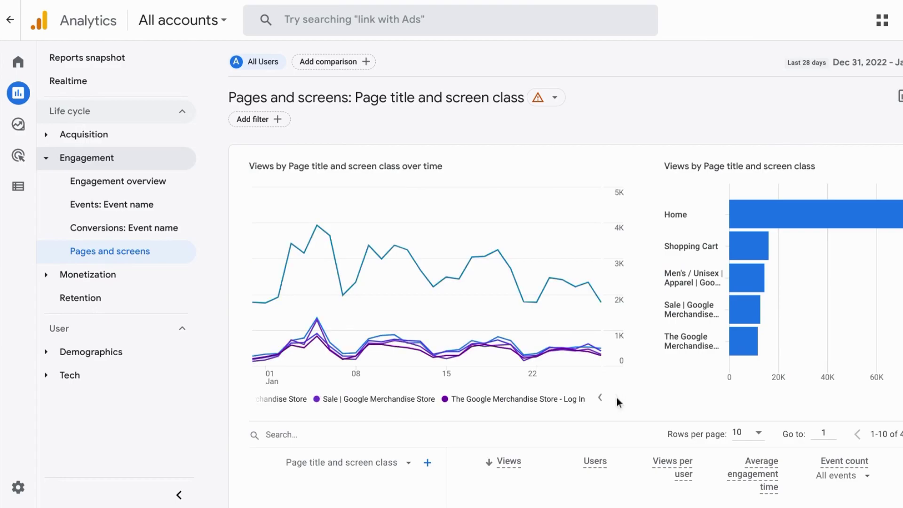
pyautogui.moveTo(409, 342)
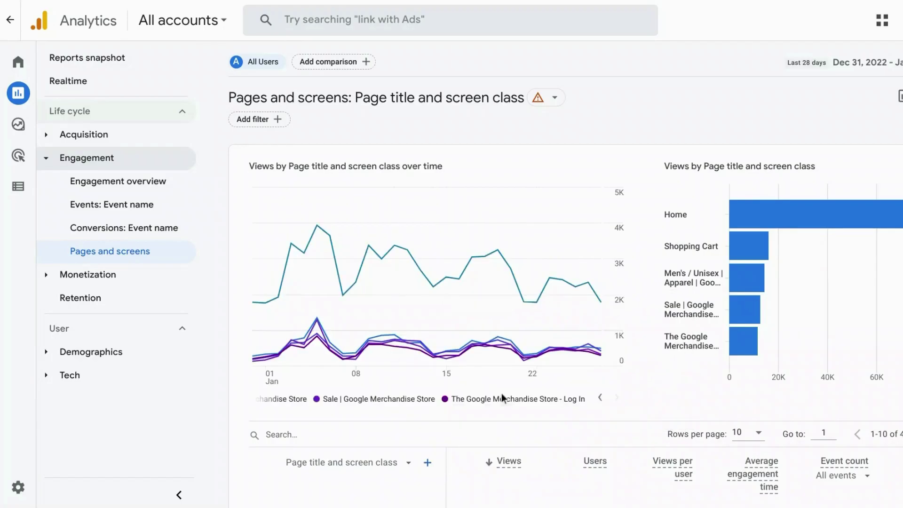
pyautogui.click(599, 397)
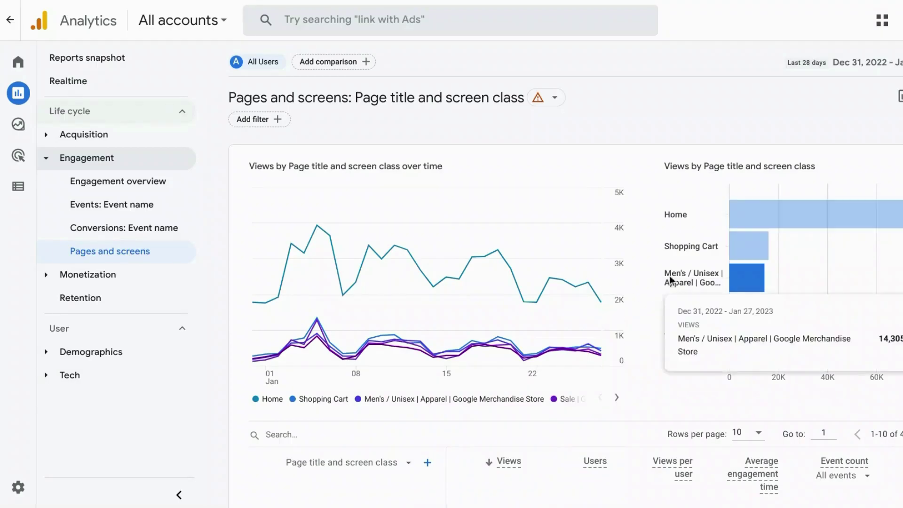
# Scroll the pages table to reveal the Event count (2,108,835) and Conversions (507,400.00) columns
pyautogui.scroll(-5, 649, 312)
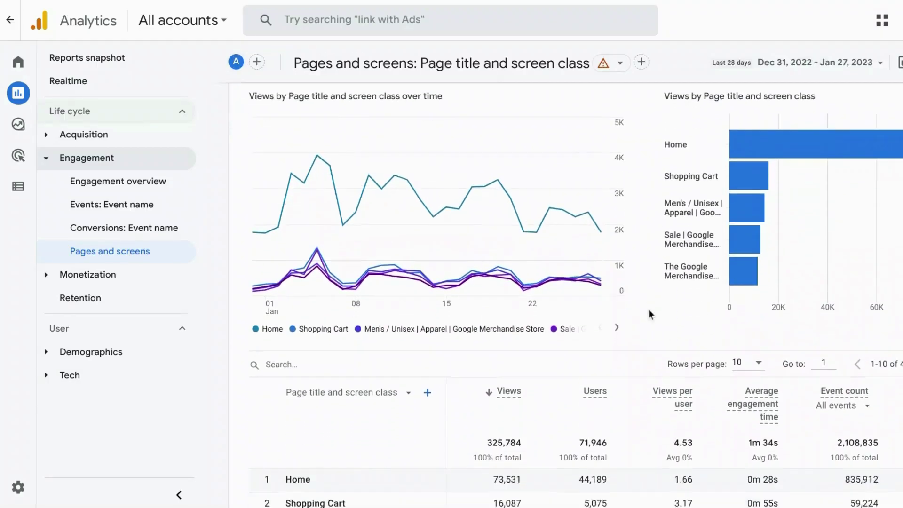
pyautogui.scroll(-3, 648, 310)
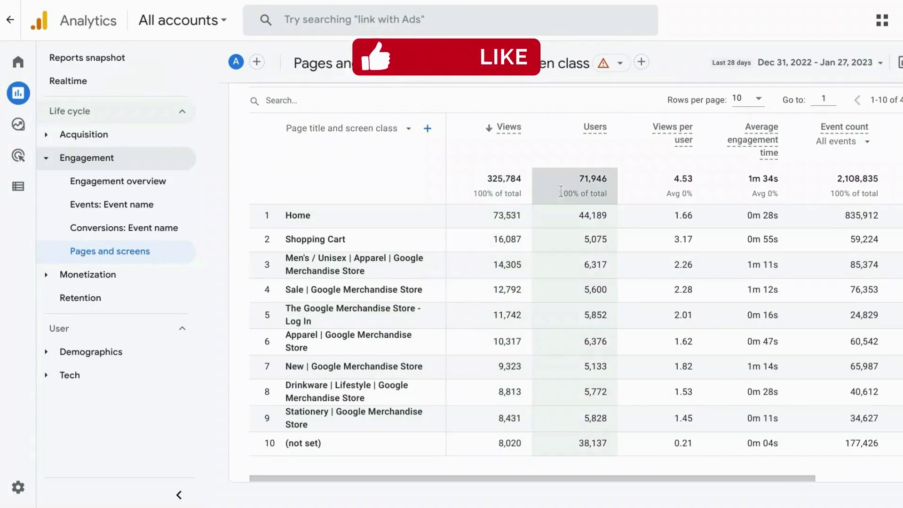
pyautogui.hscroll(3, 608, 221)
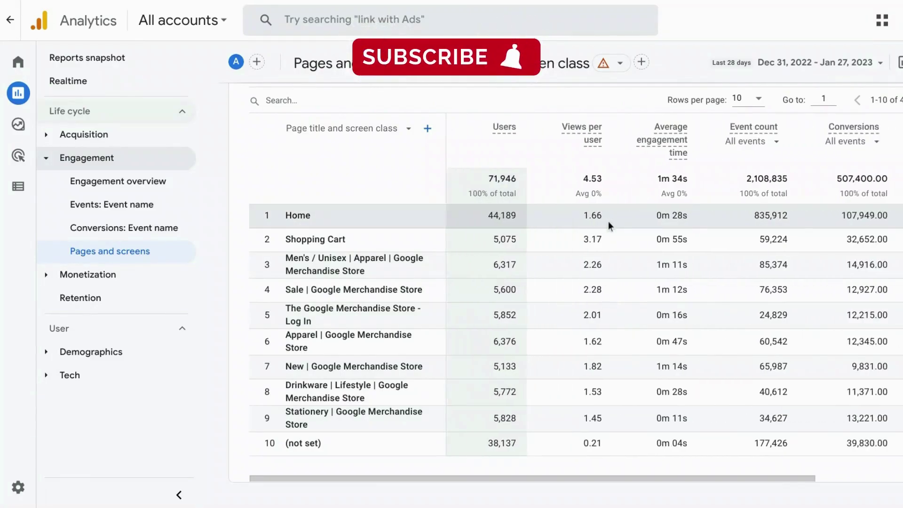
pyautogui.hscroll(1, 607, 221)
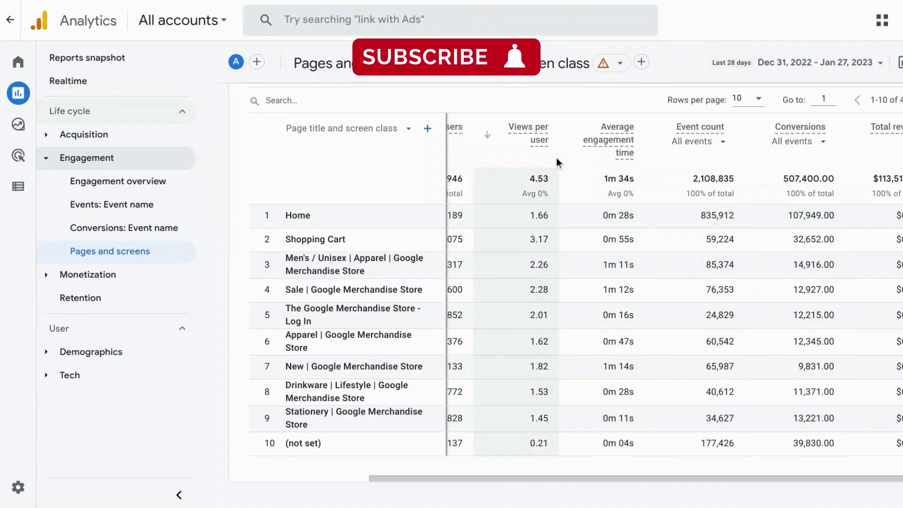
pyautogui.hscroll(-3, 557, 159)
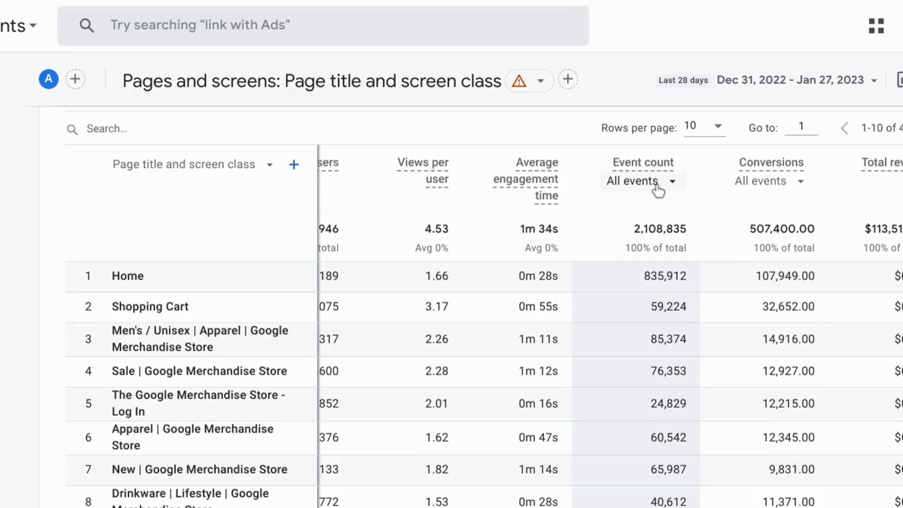
pyautogui.click(657, 191)
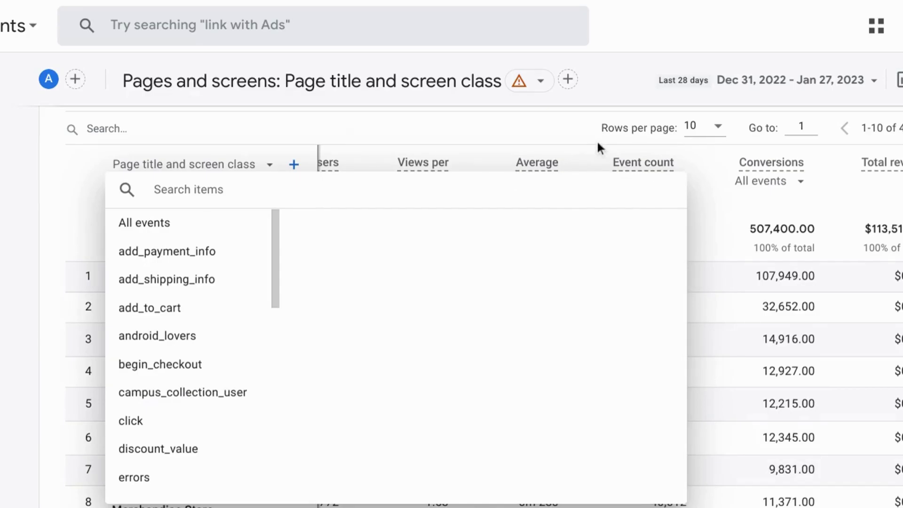
pyautogui.click(597, 143)
pyautogui.click(637, 188)
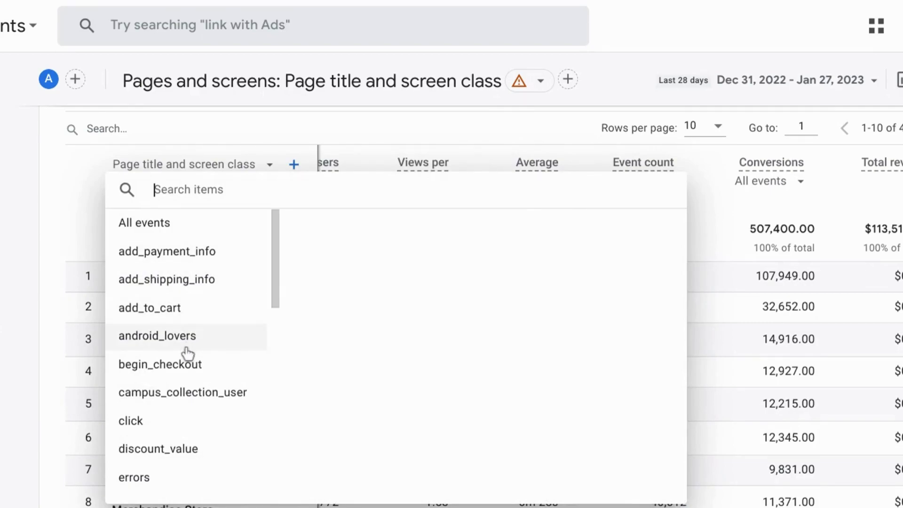
pyautogui.scroll(-3, 186, 351)
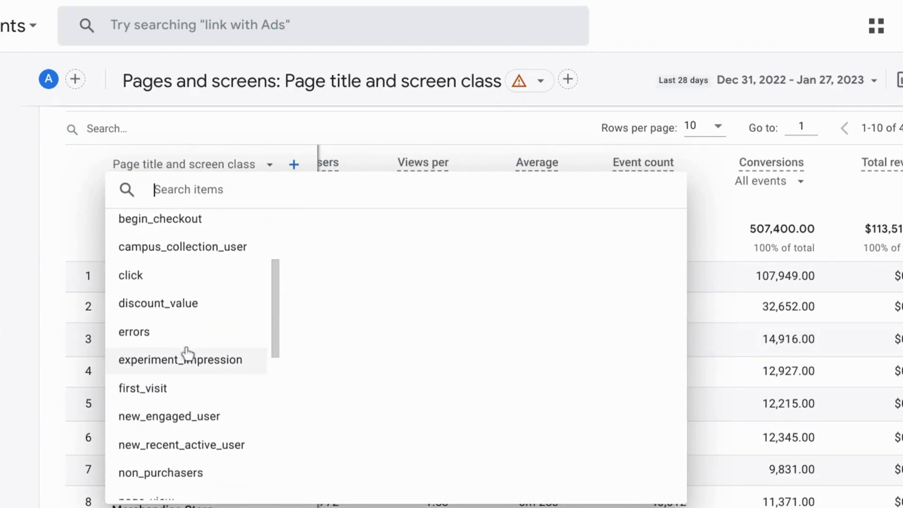
pyautogui.scroll(-5, 187, 352)
pyautogui.scroll(-4, 187, 352)
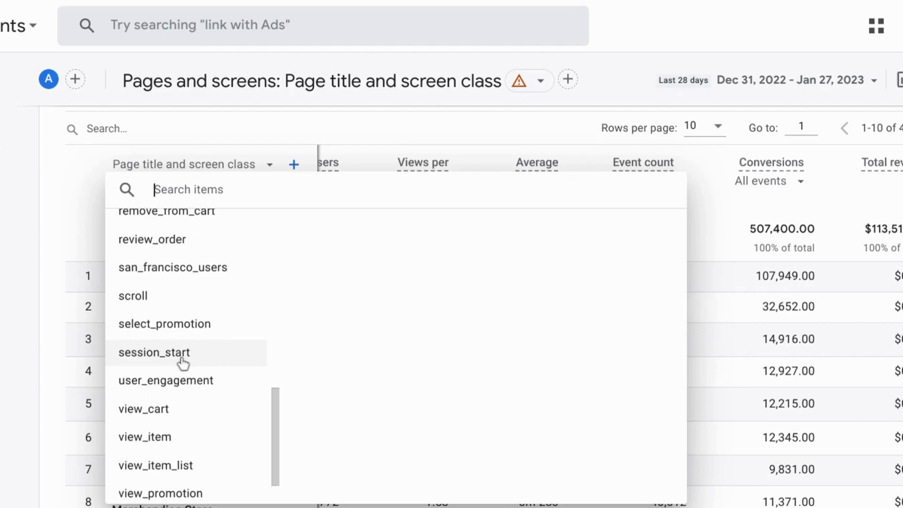
pyautogui.click(183, 362)
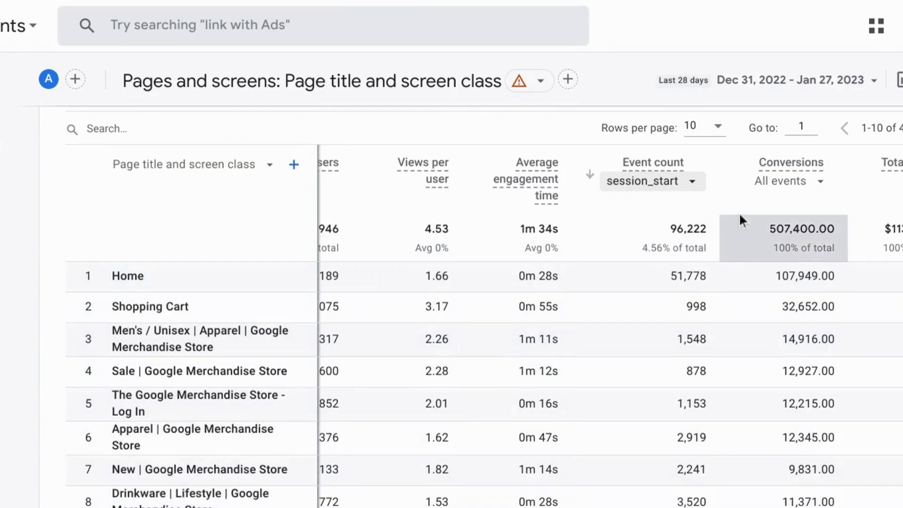
pyautogui.click(770, 185)
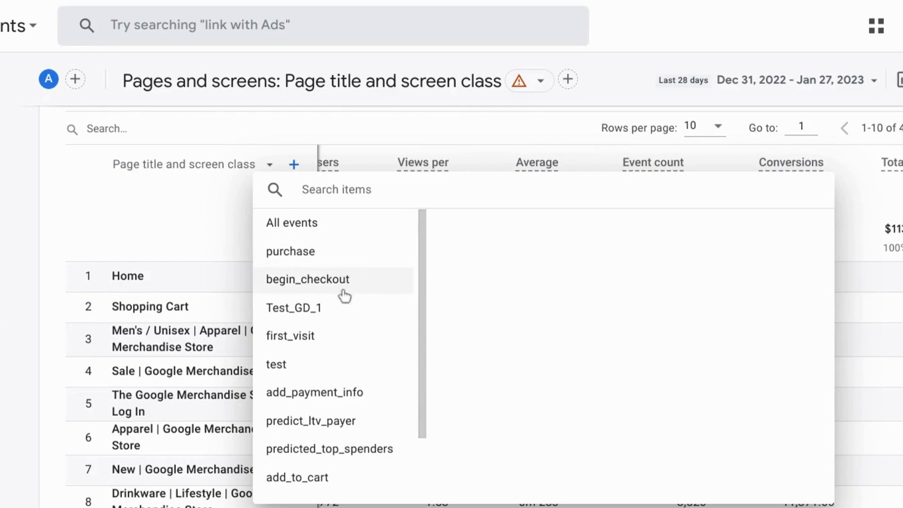
pyautogui.scroll(-3, 346, 390)
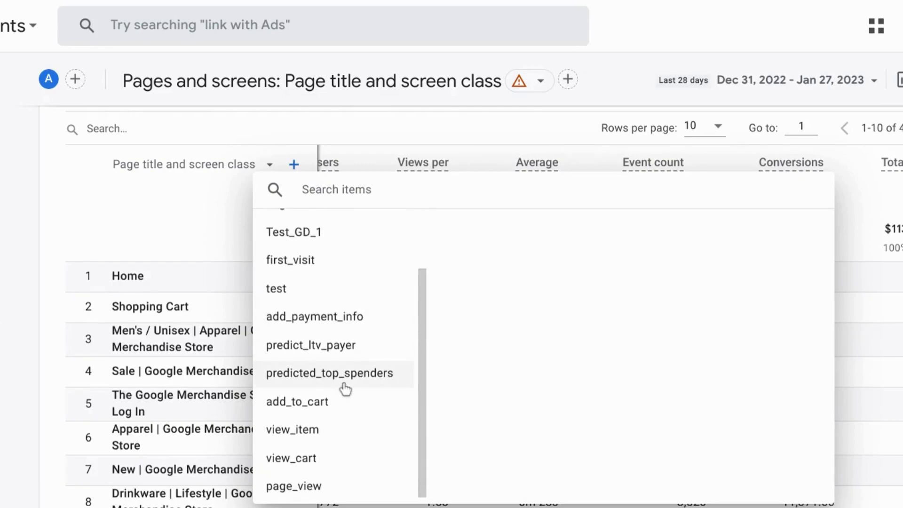
pyautogui.click(573, 144)
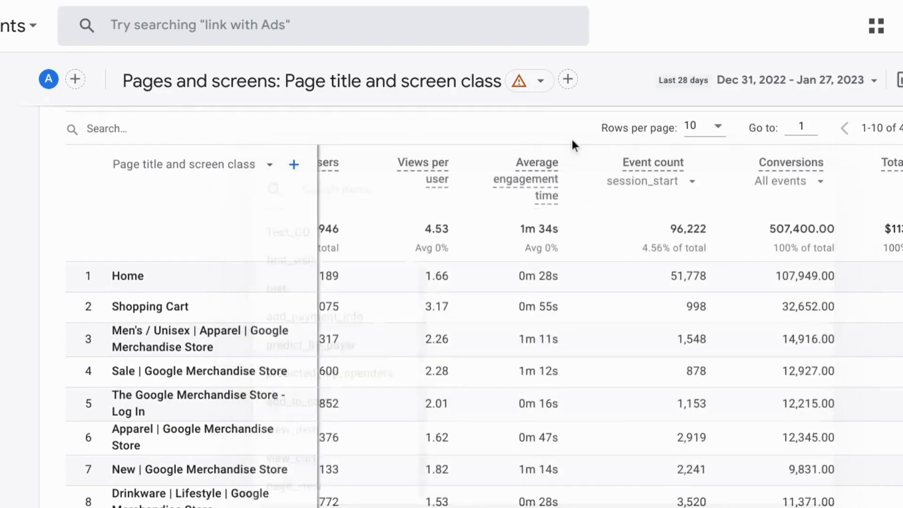
pyautogui.click(627, 182)
pyautogui.click(246, 236)
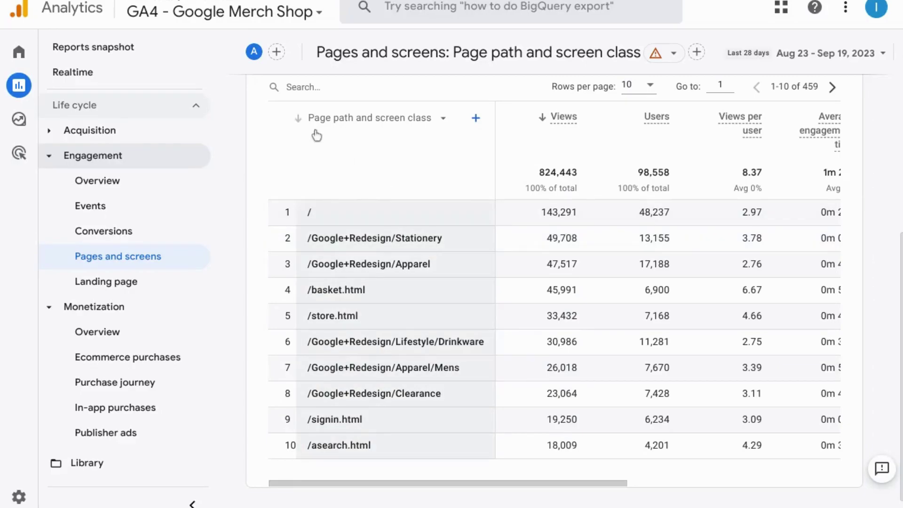
# Search the pages table for 'Lifestyle'
pyautogui.click(311, 91)
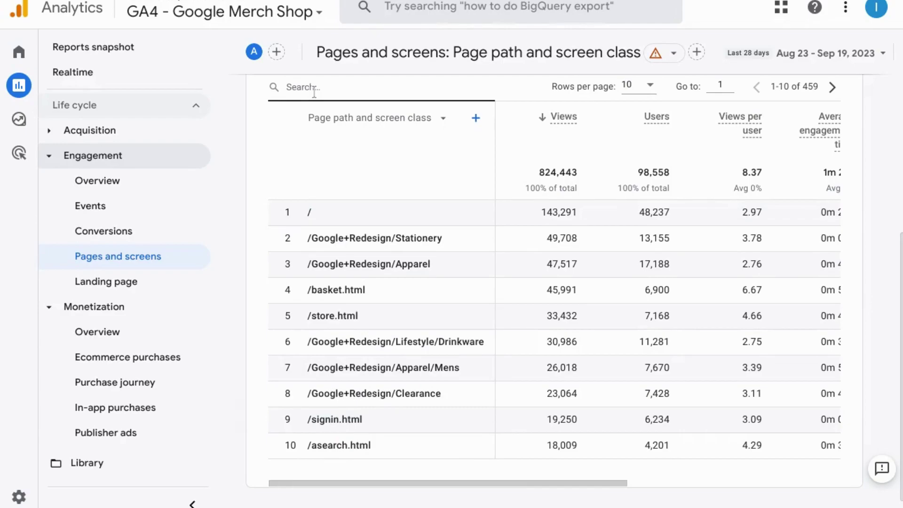
pyautogui.scroll(4, 343, 164)
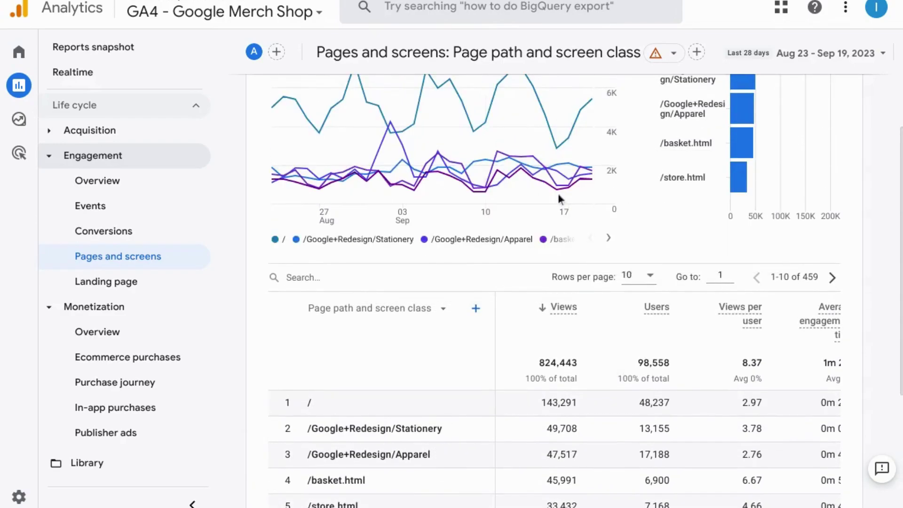
pyautogui.click(328, 278)
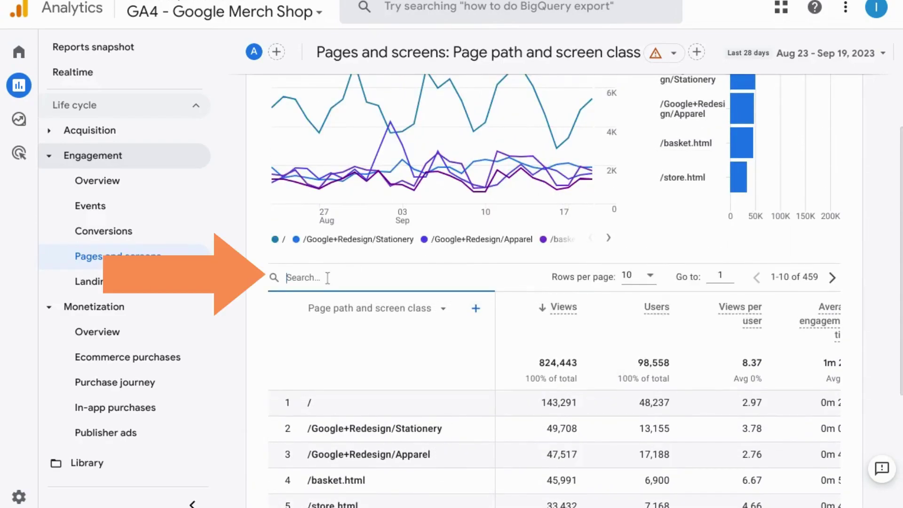
pyautogui.write('Lifestyle')
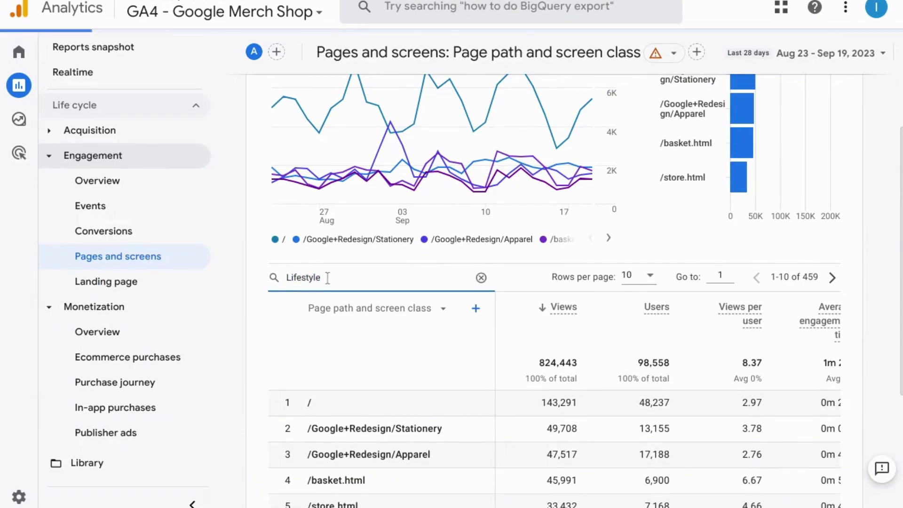
pyautogui.scroll(-2, 370, 308)
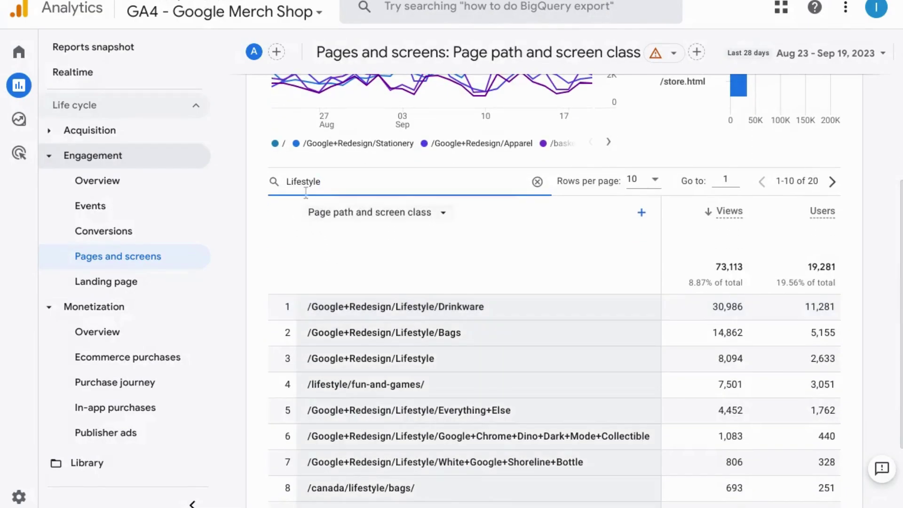
pyautogui.scroll(-2, 386, 355)
pyautogui.scroll(2, 387, 354)
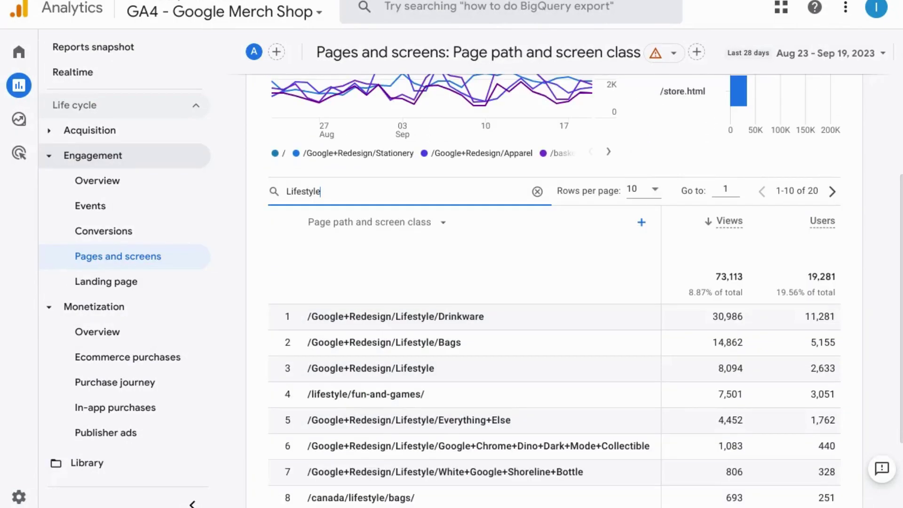
# Replace the search term with 'Stationery' to filter the table to matching page paths
pyautogui.doubleClick(316, 187)
pyautogui.write('Sat')
pyautogui.press('BackSpace')
pyautogui.press('BackSpace')
pyautogui.write('tationery')
pyautogui.press('Return')
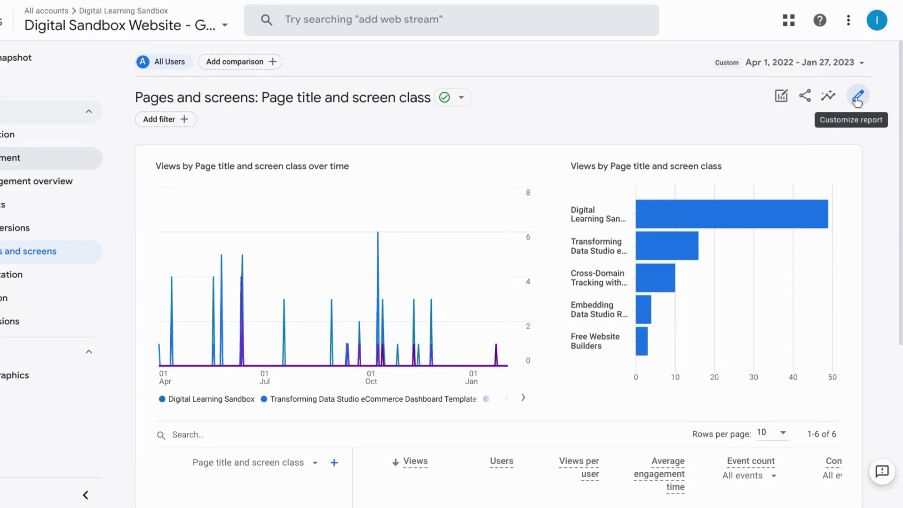
# Open Customize report for the Pages and screens report
pyautogui.click(857, 101)
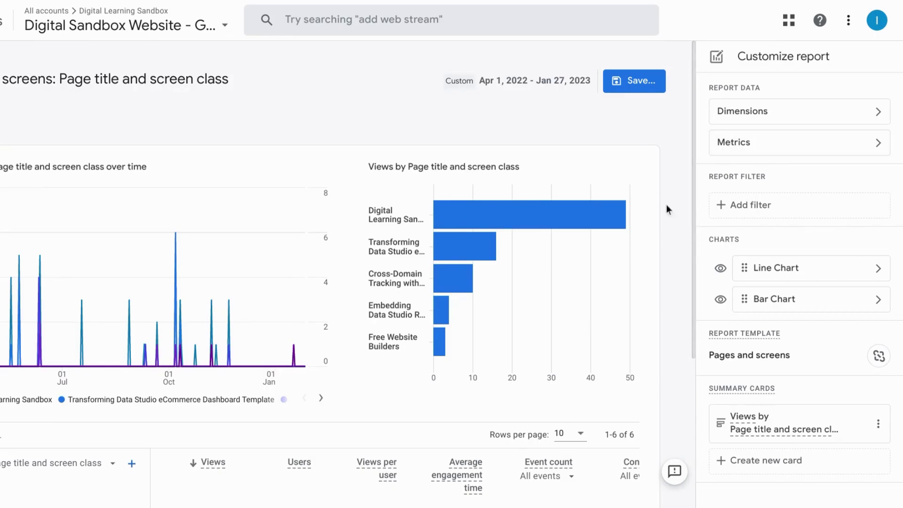
pyautogui.scroll(-4, 666, 204)
pyautogui.scroll(-1, 667, 205)
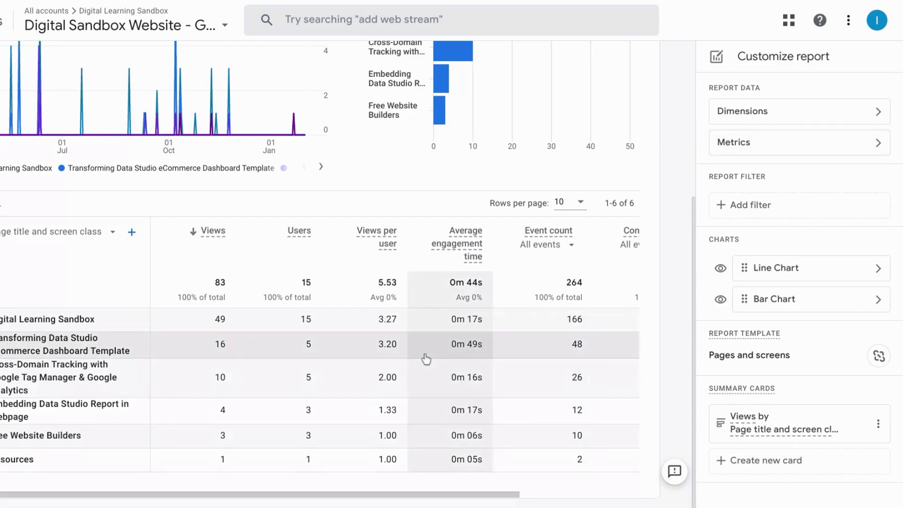
pyautogui.hscroll(3, 425, 359)
pyautogui.hscroll(-3, 426, 359)
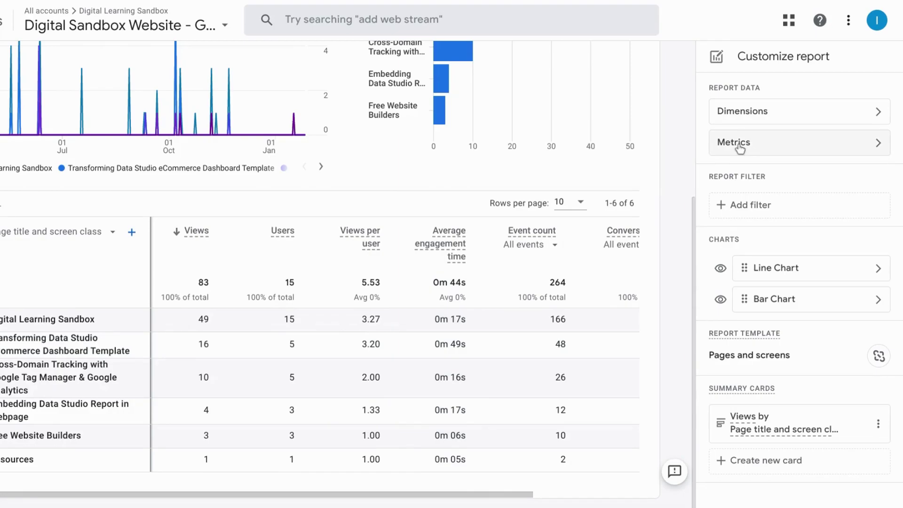
# Add the Bounce rate metric and place it right after Views per user
pyautogui.click(734, 143)
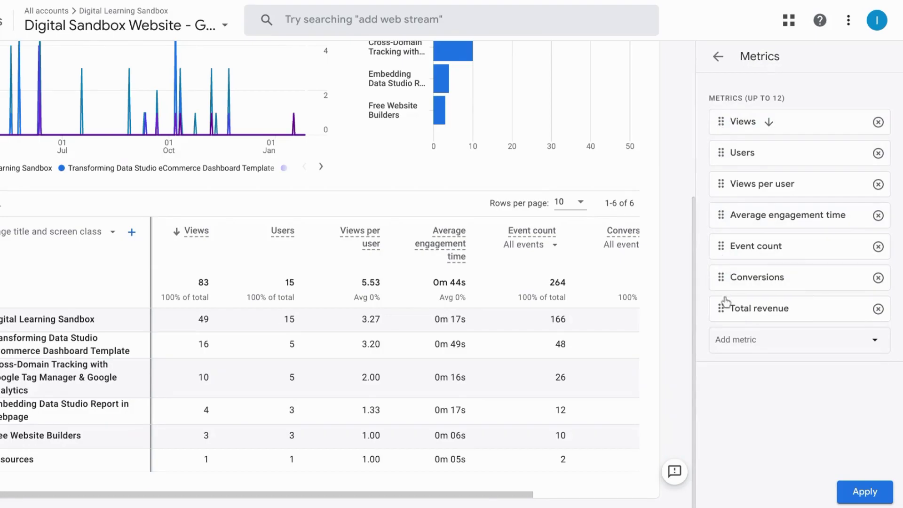
pyautogui.click(728, 348)
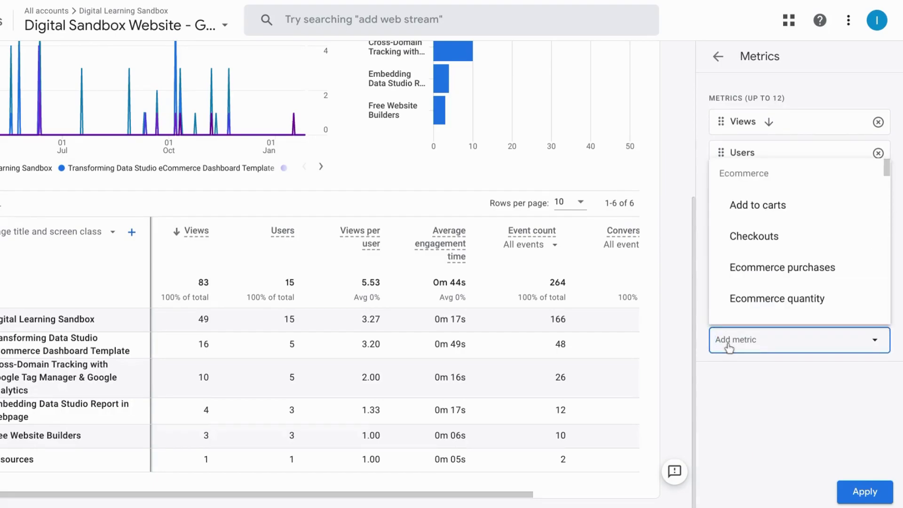
pyautogui.write('boum')
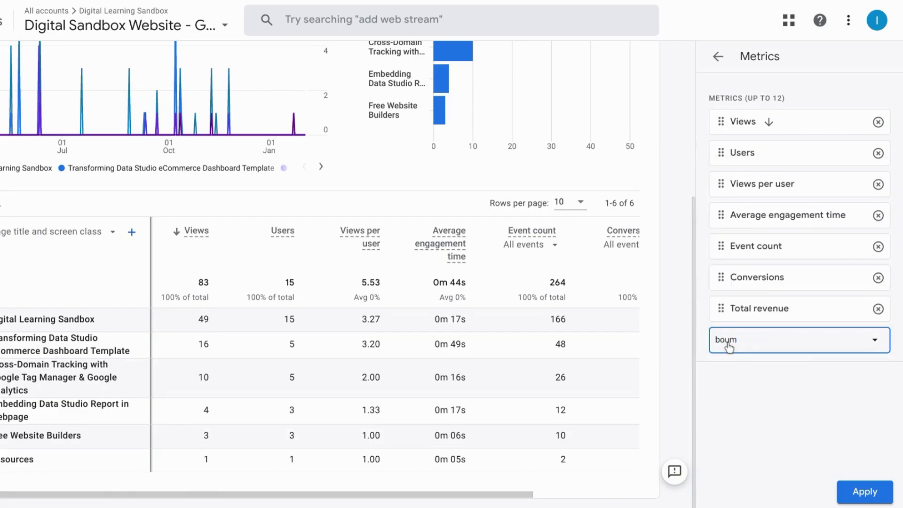
pyautogui.press('BackSpace')
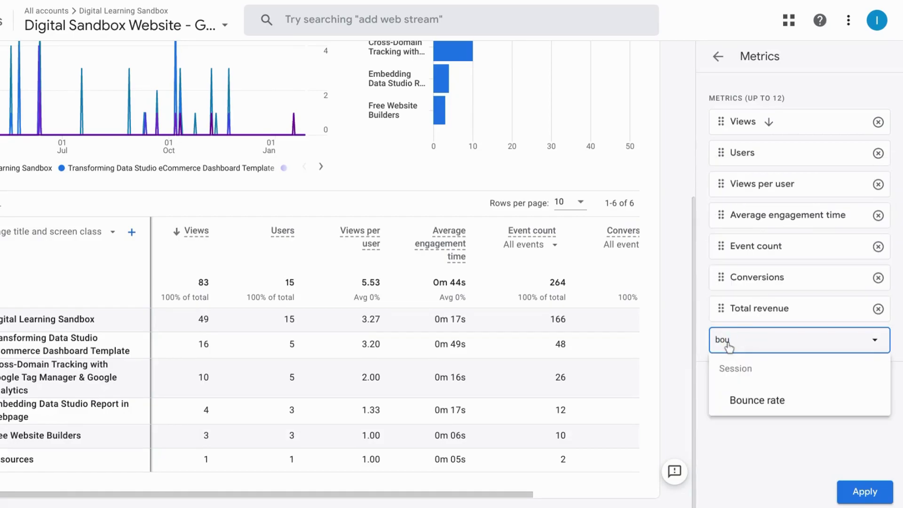
pyautogui.click(751, 407)
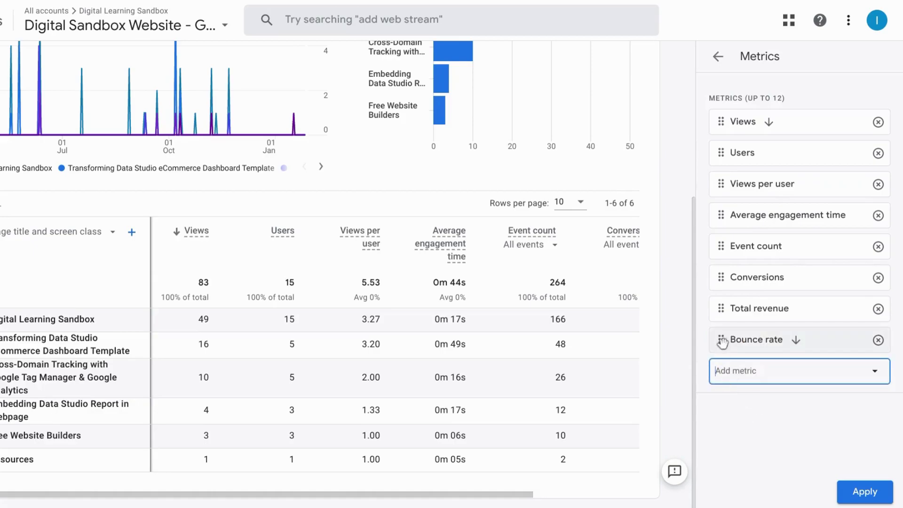
pyautogui.moveTo(722, 341); pyautogui.dragTo(724, 215)
pyautogui.click(741, 371)
# Check which events the Event count metric includes, then close the event list
pyautogui.write('ex')
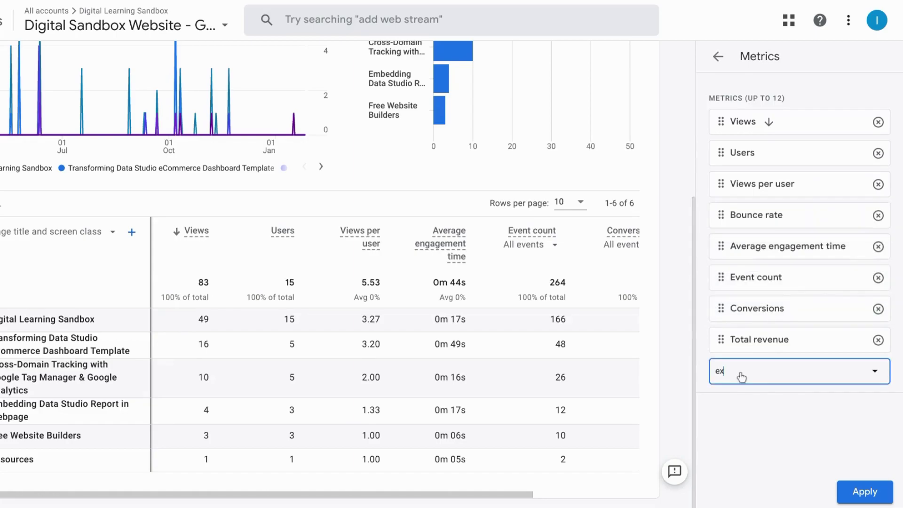
pyautogui.click(536, 245)
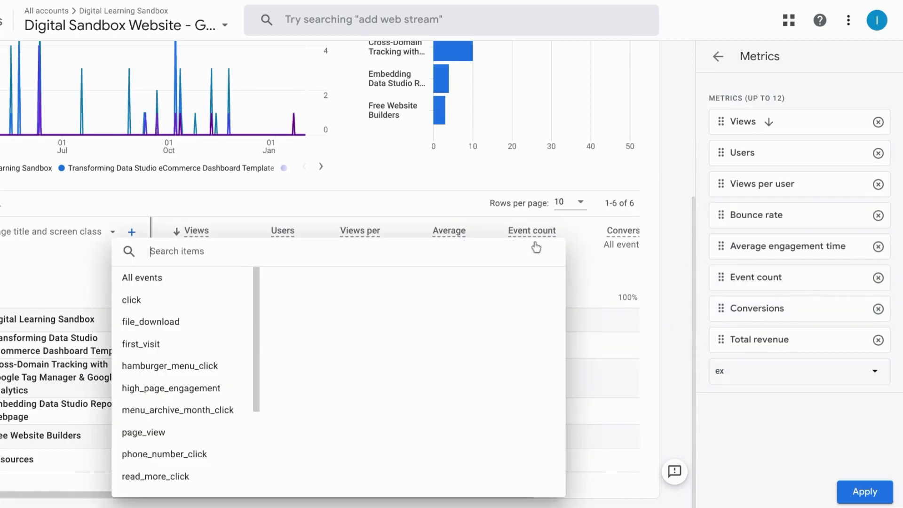
pyautogui.write('ses')
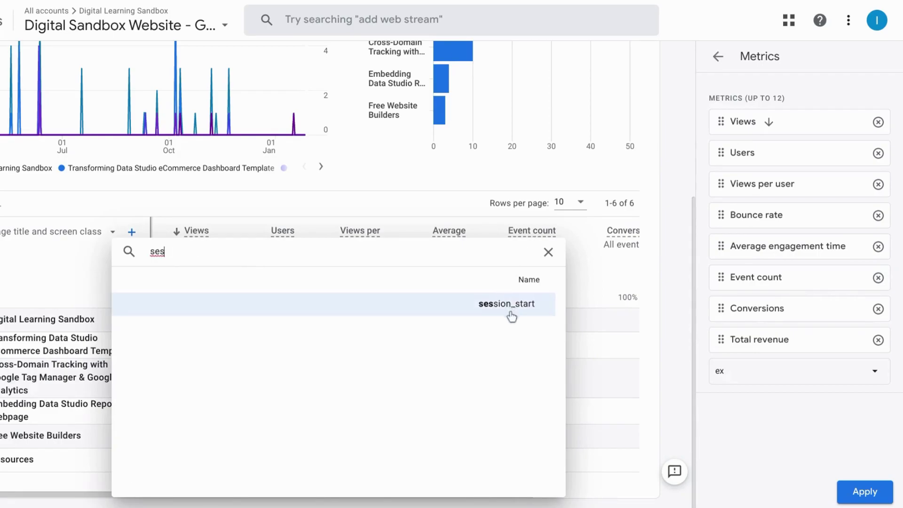
pyautogui.click(547, 252)
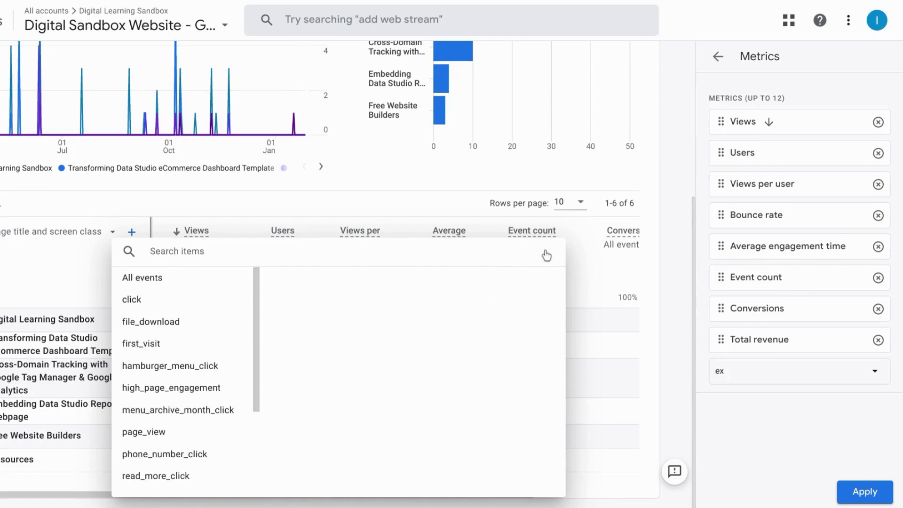
pyautogui.click(799, 463)
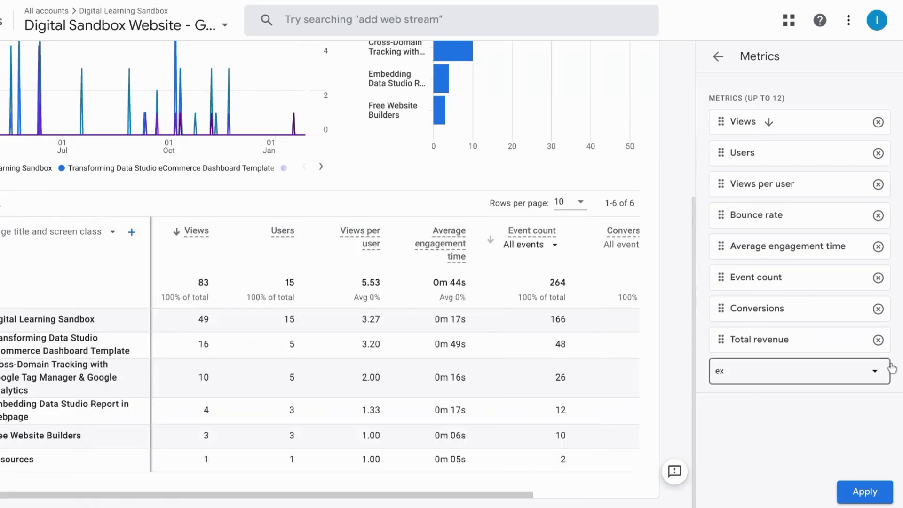
# Apply the metric edits and save them as changes to the current report
pyautogui.click(866, 498)
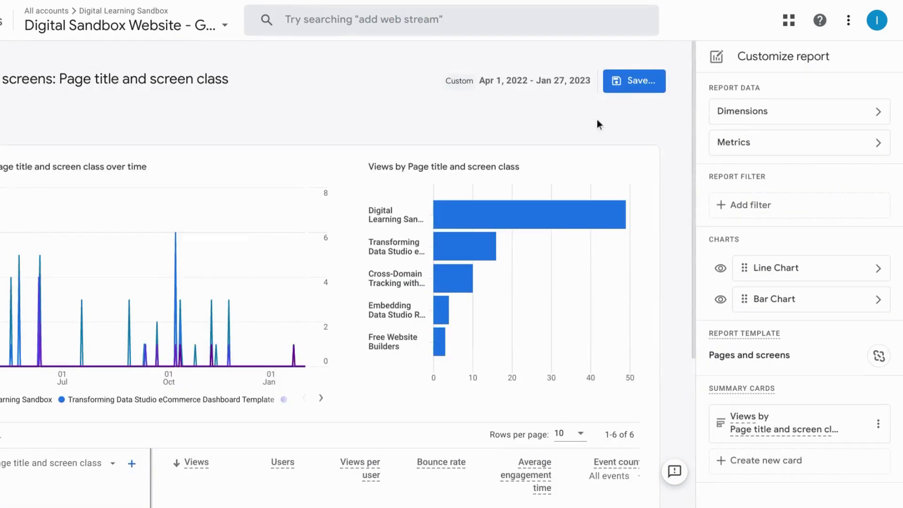
pyautogui.click(625, 89)
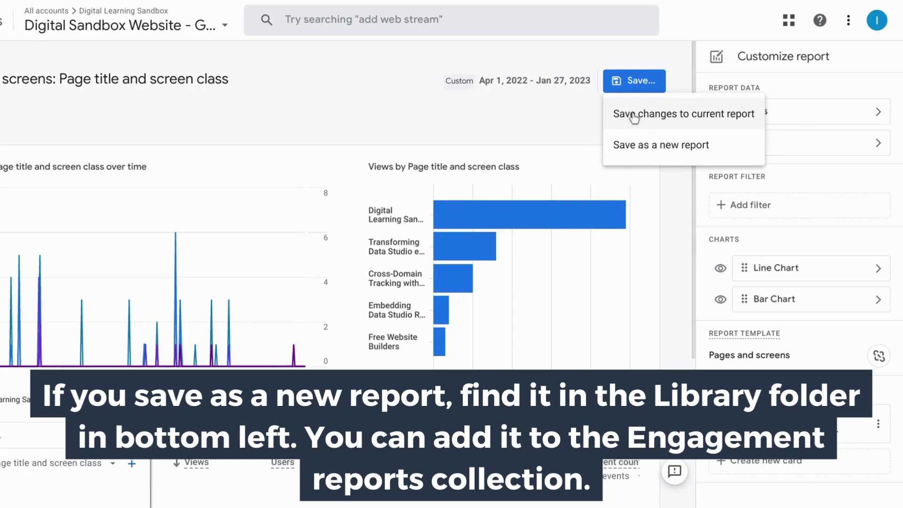
pyautogui.click(633, 118)
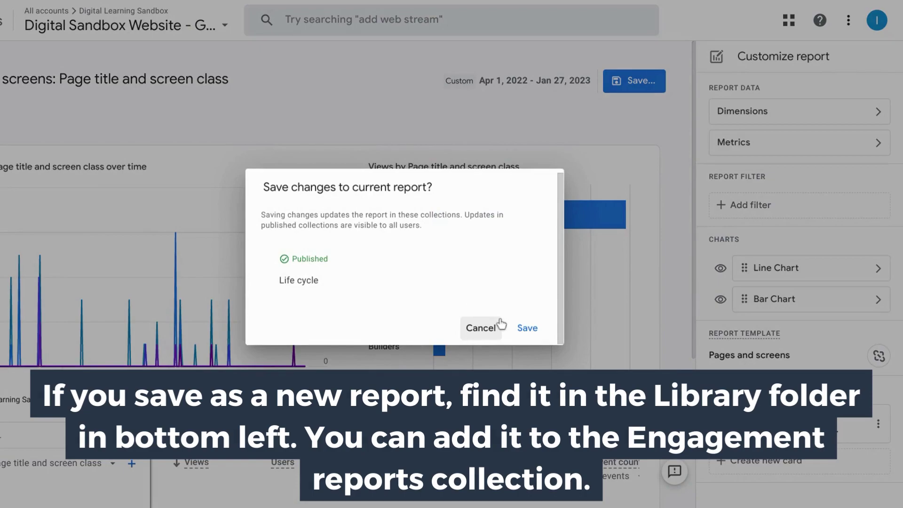
pyautogui.click(525, 328)
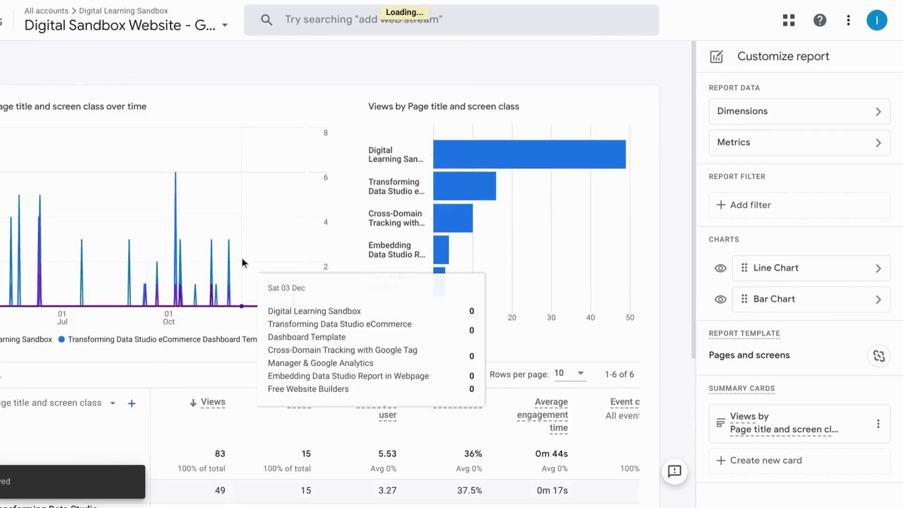
# Exit report customization back to the Pages and screens report
pyautogui.scroll(-3, 241, 262)
pyautogui.scroll(-1, 242, 258)
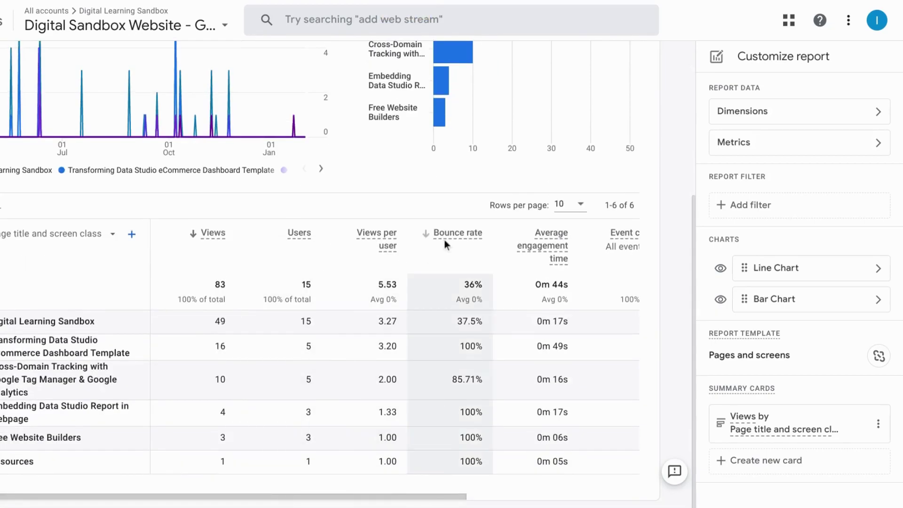
pyautogui.scroll(5, 473, 322)
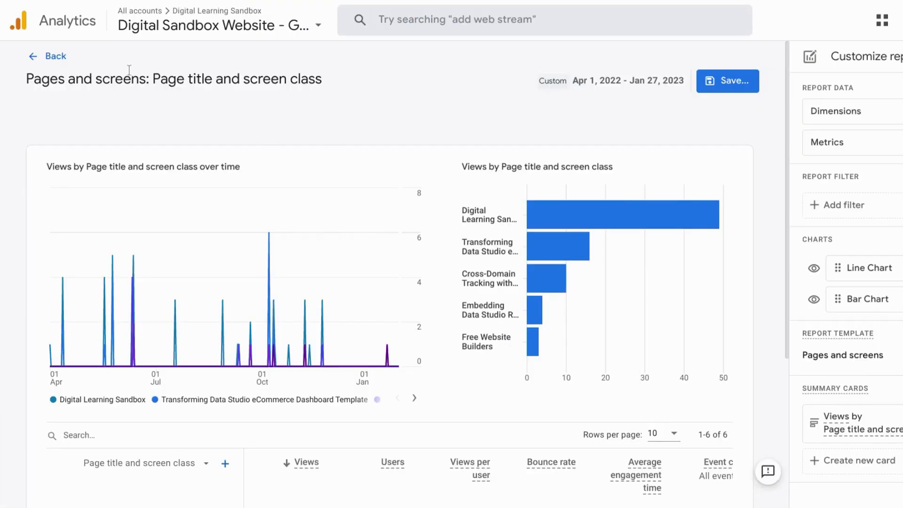
pyautogui.click(42, 60)
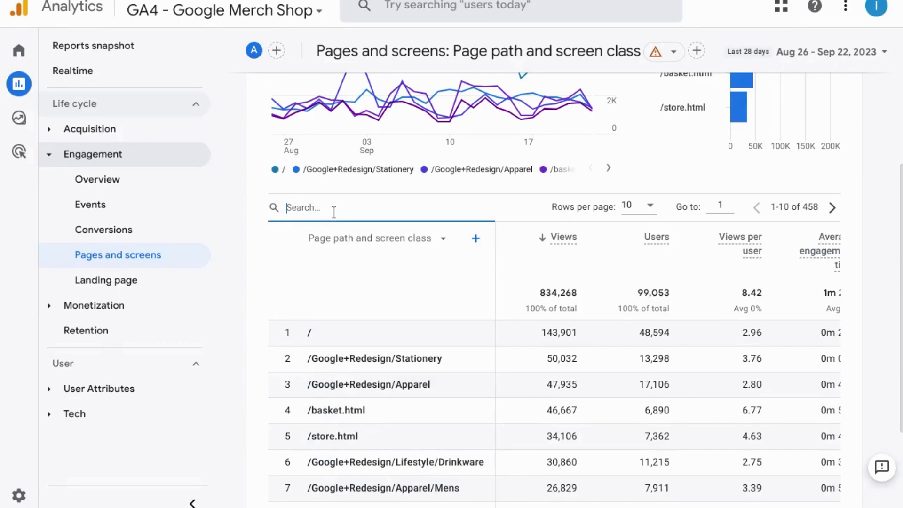
# Start a new Free form exploration from the Explore page
pyautogui.write('Lifestyle')
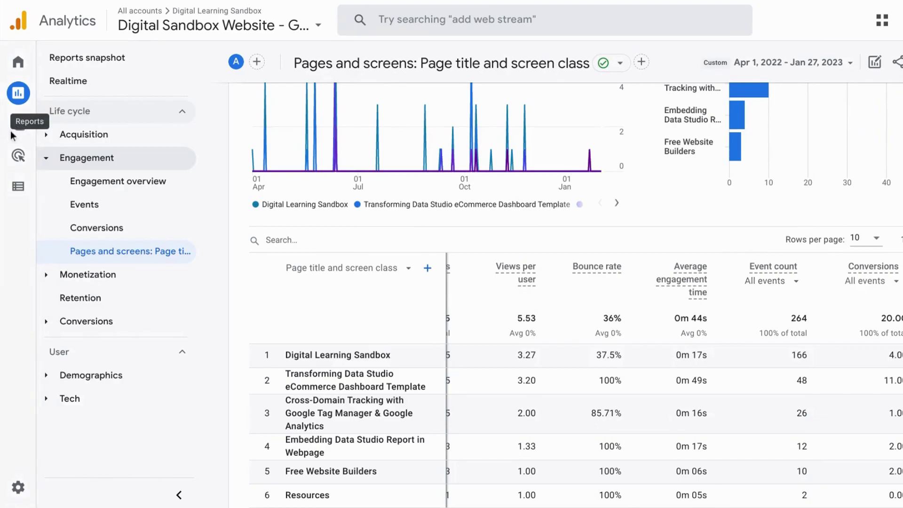
pyautogui.moveTo(2, 150)
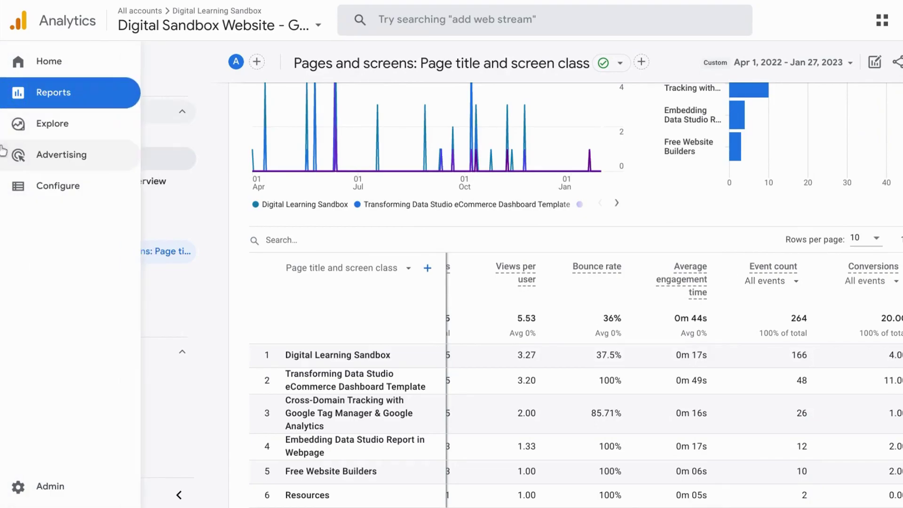
pyautogui.click(18, 124)
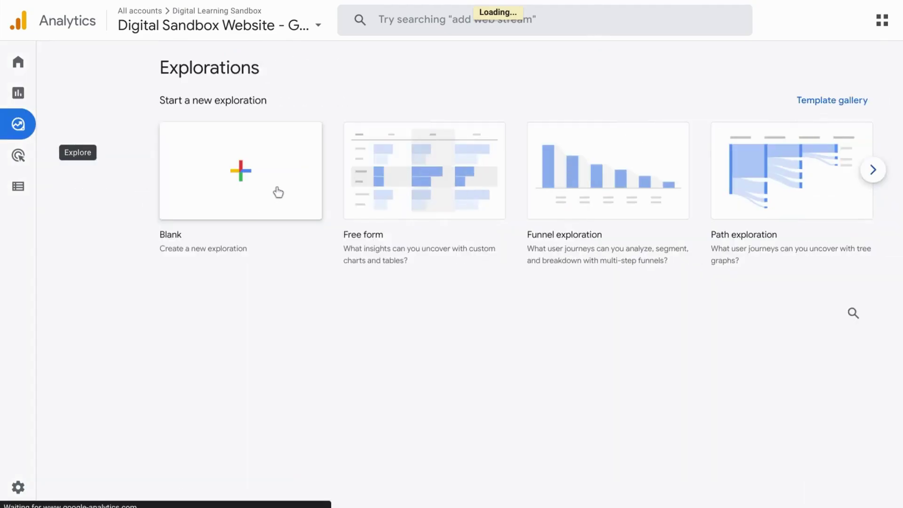
pyautogui.click(399, 197)
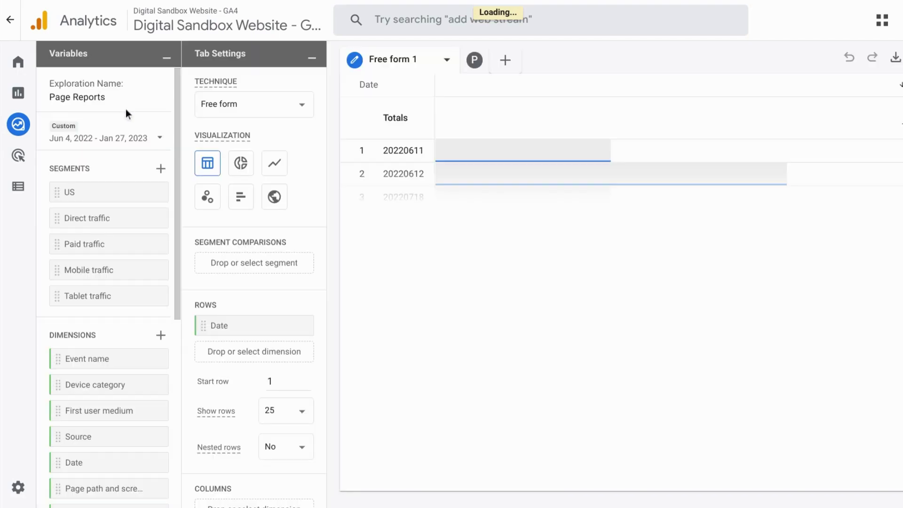
# Remove City from the rows, leaving Active users by device category totalling 76,320
pyautogui.doubleClick(84, 97)
pyautogui.tripleClick(84, 97)
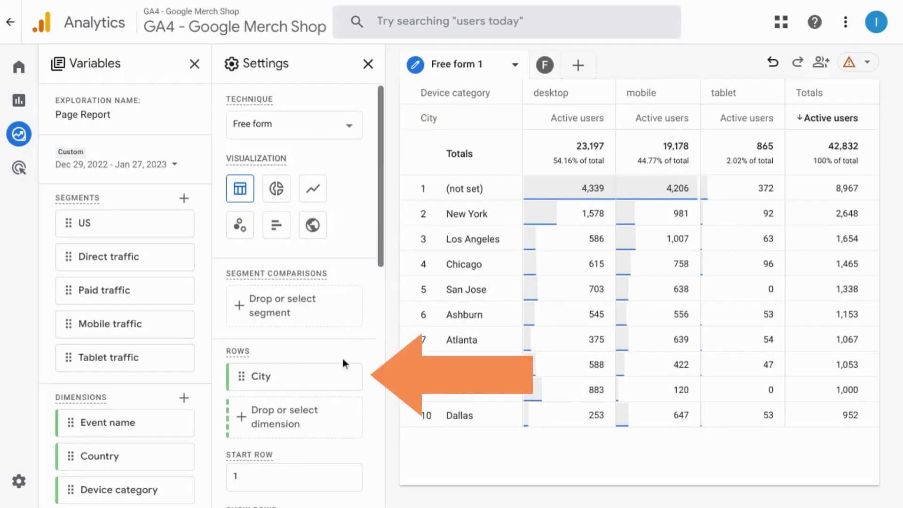
pyautogui.moveTo(348, 378)
pyautogui.click(348, 376)
pyautogui.scroll(-3, 177, 258)
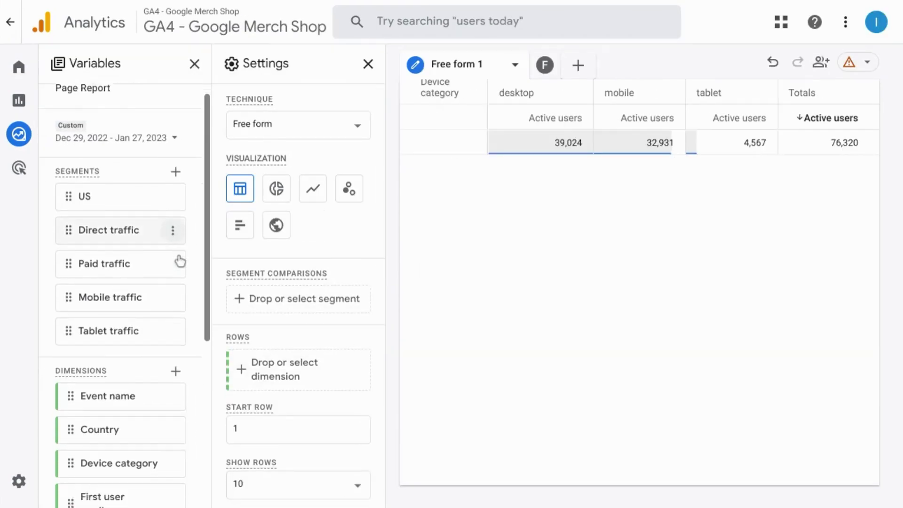
pyautogui.scroll(-2, 178, 257)
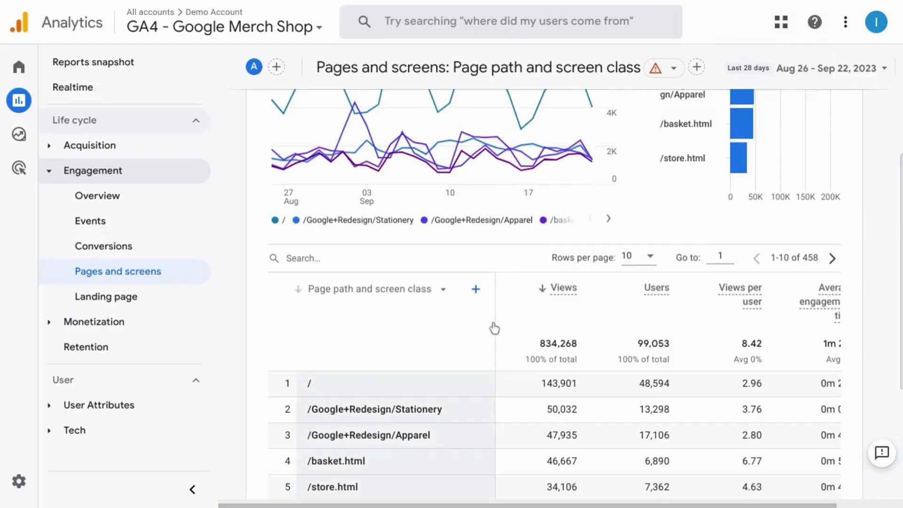
pyautogui.hscroll(5, 540, 335)
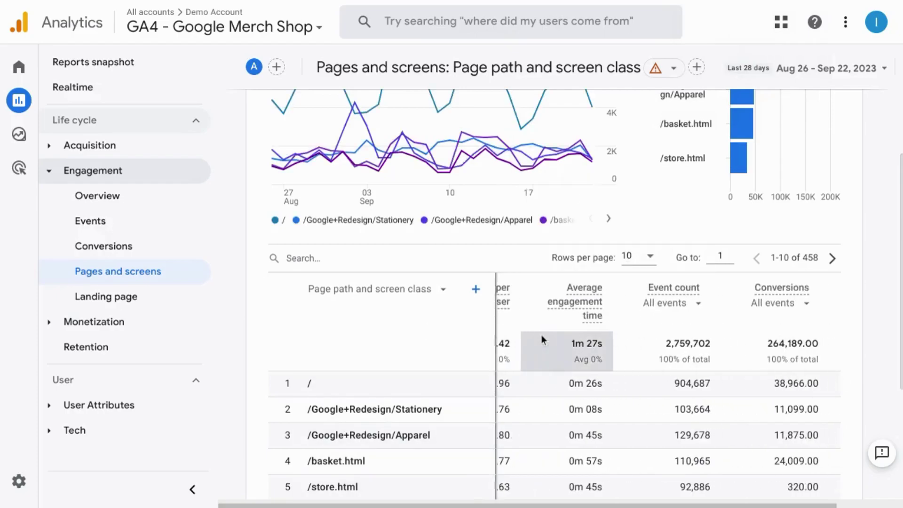
pyautogui.hscroll(2, 541, 335)
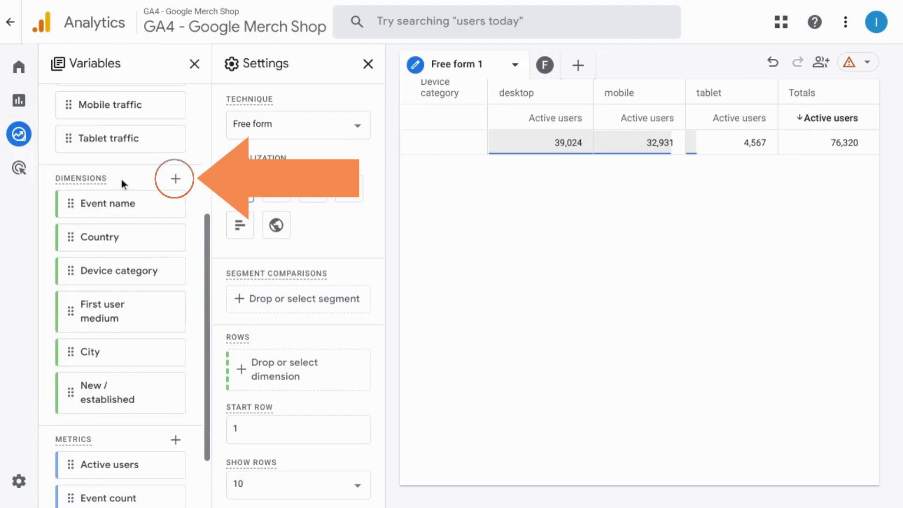
# Search dimensions for 'page' and import Page path and screen class
pyautogui.click(176, 181)
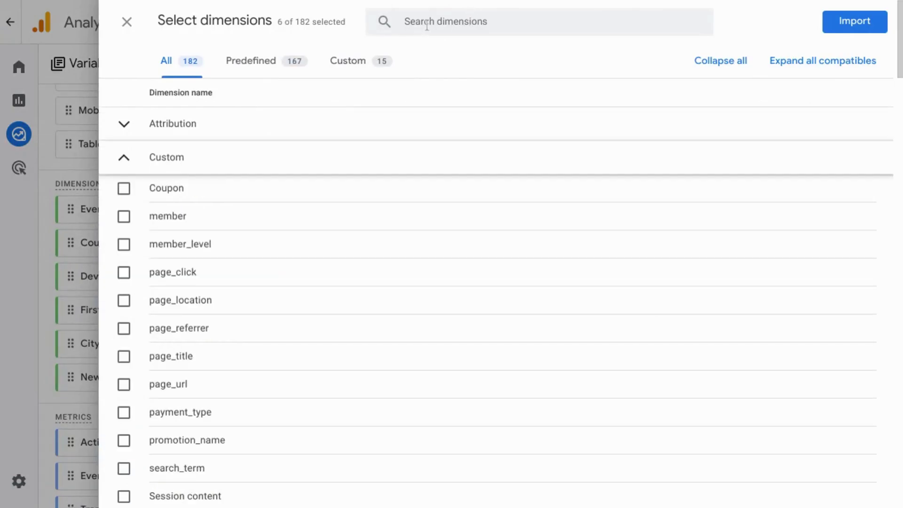
pyautogui.click(427, 25)
pyautogui.write('page')
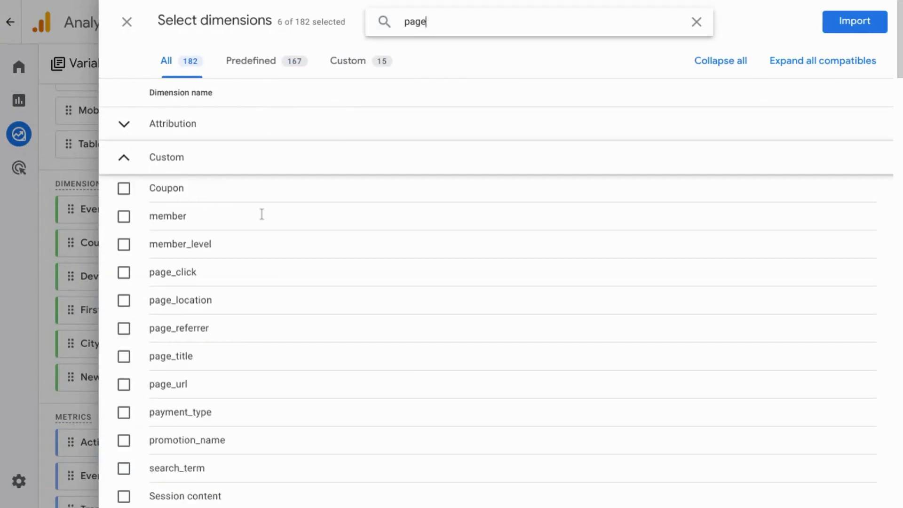
pyautogui.scroll(-3, 228, 249)
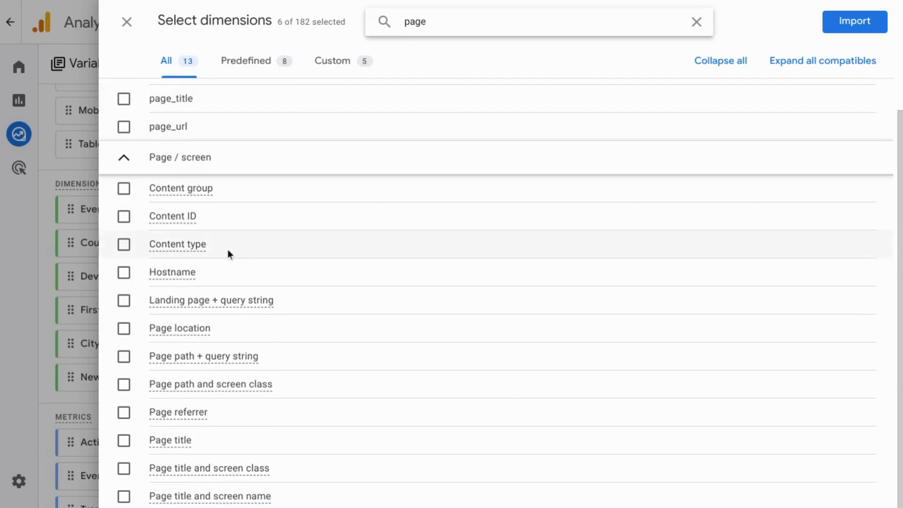
pyautogui.click(123, 385)
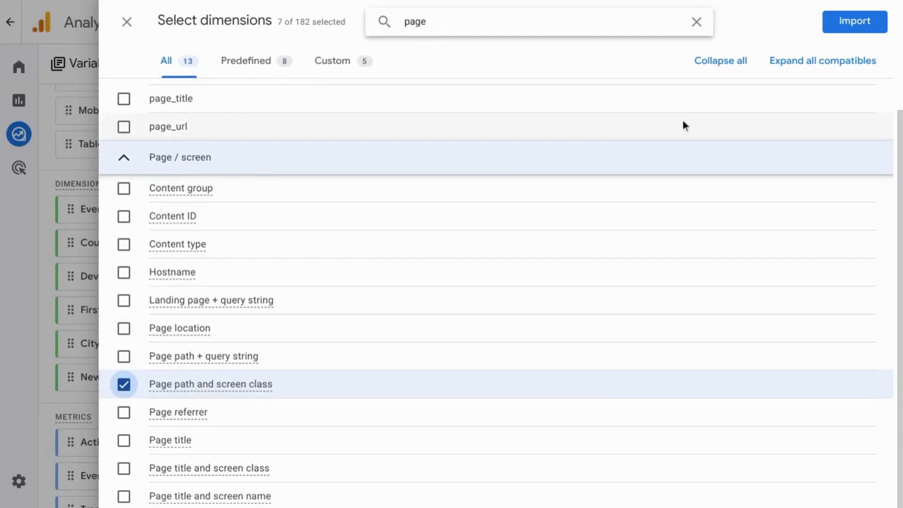
pyautogui.click(848, 31)
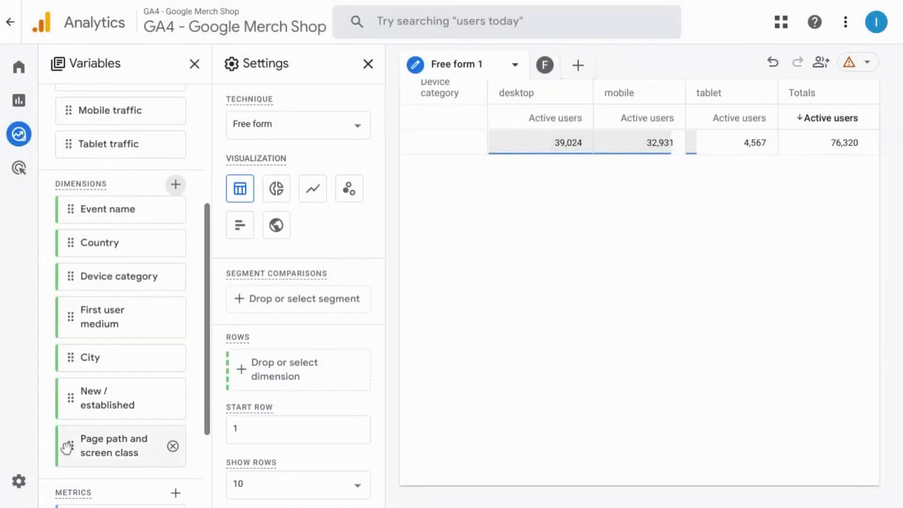
# Add Page path and screen class as rows so active users list per page path and device
pyautogui.moveTo(67, 450); pyautogui.dragTo(264, 393)
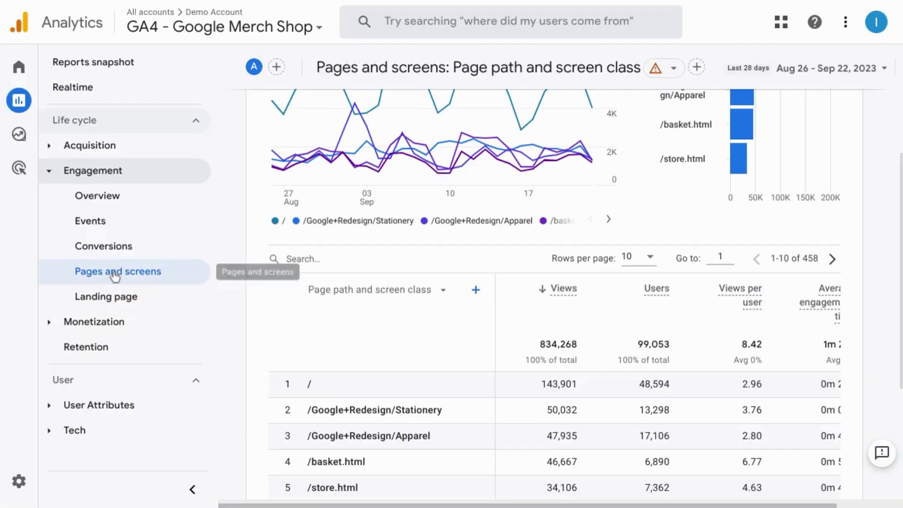
pyautogui.hscroll(3, 640, 320)
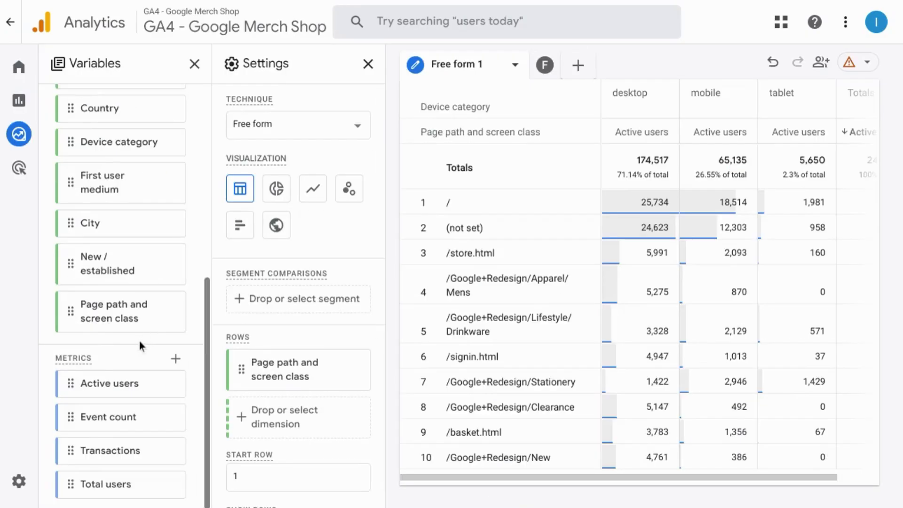
pyautogui.scroll(-3, 286, 347)
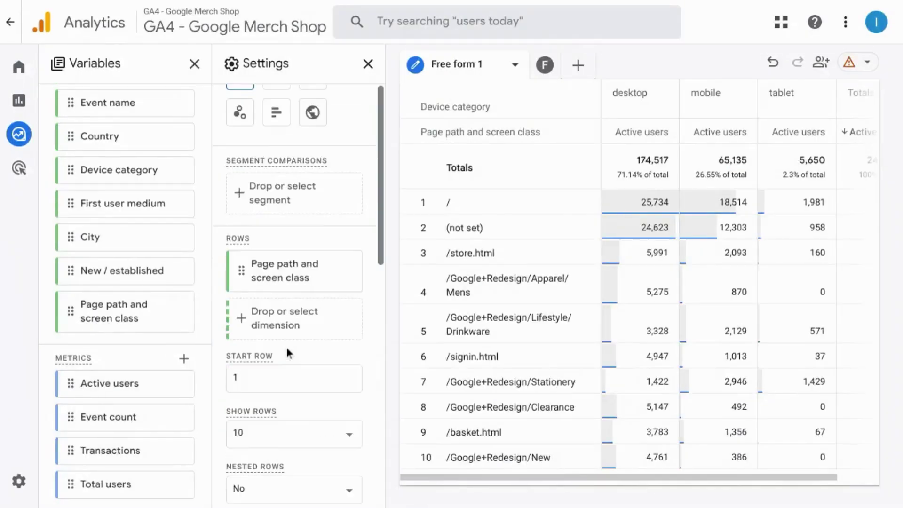
pyautogui.scroll(-5, 286, 347)
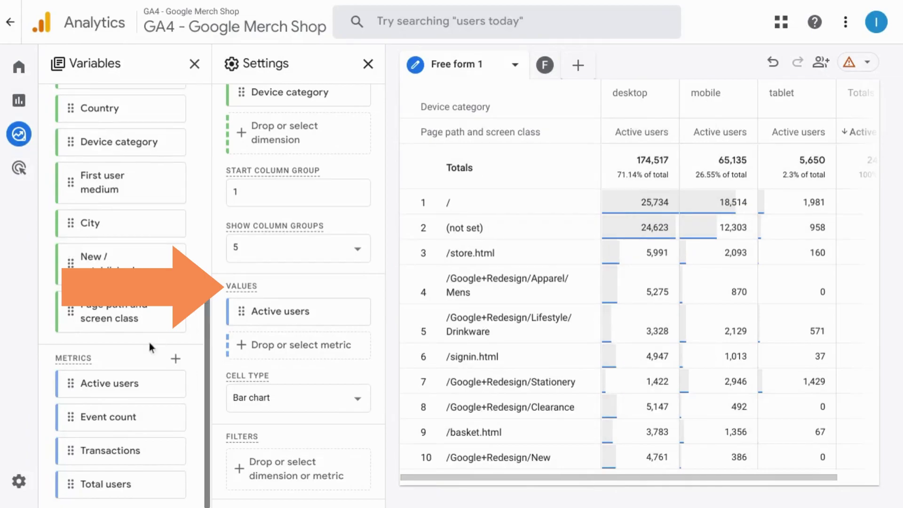
# Tick Exits, Views, Views per session and Views per user in the metric picker
pyautogui.click(175, 359)
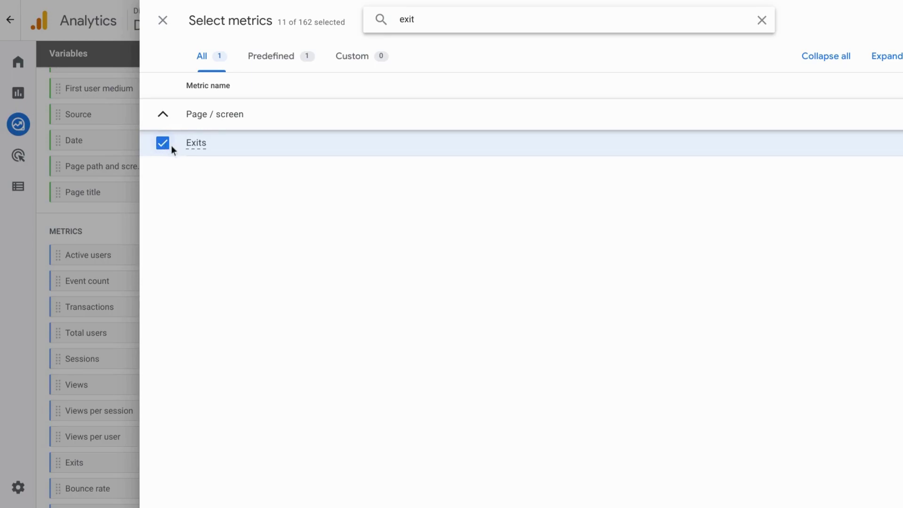
pyautogui.click(761, 20)
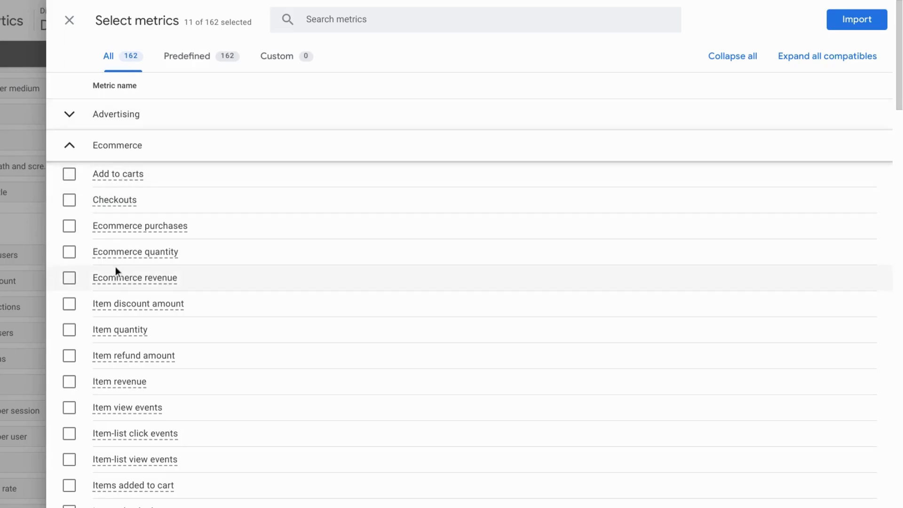
pyautogui.click(69, 146)
pyautogui.scroll(-3, 99, 249)
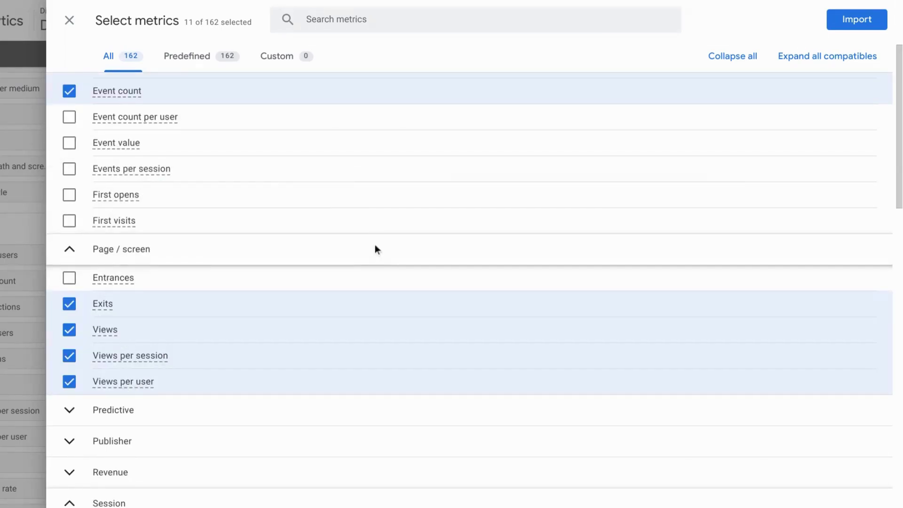
# Import the ticked metrics and review the table of Views and Total users, totalling 892,065 views
pyautogui.click(844, 29)
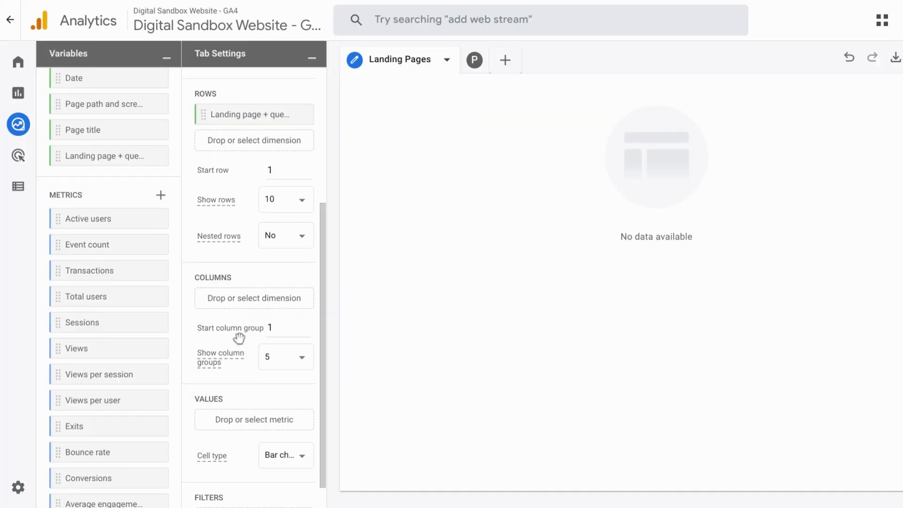
pyautogui.scroll(-1, 238, 337)
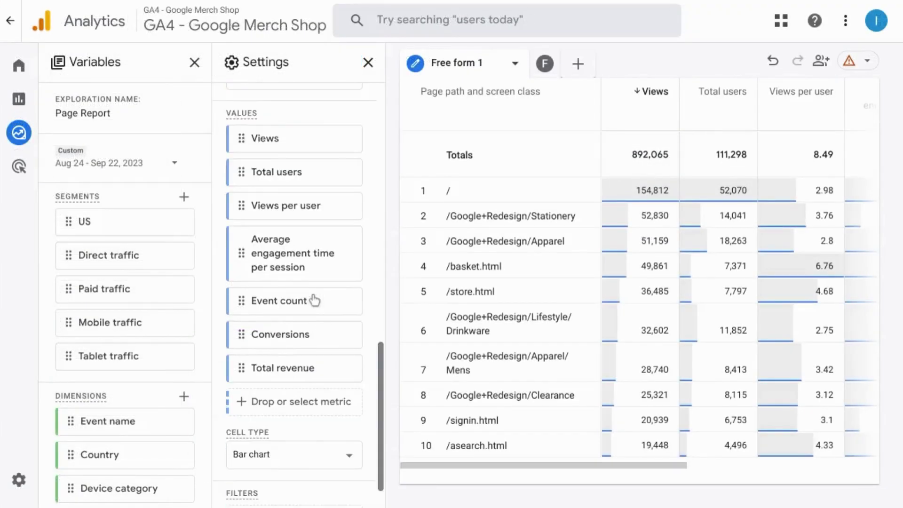
pyautogui.scroll(2, 314, 300)
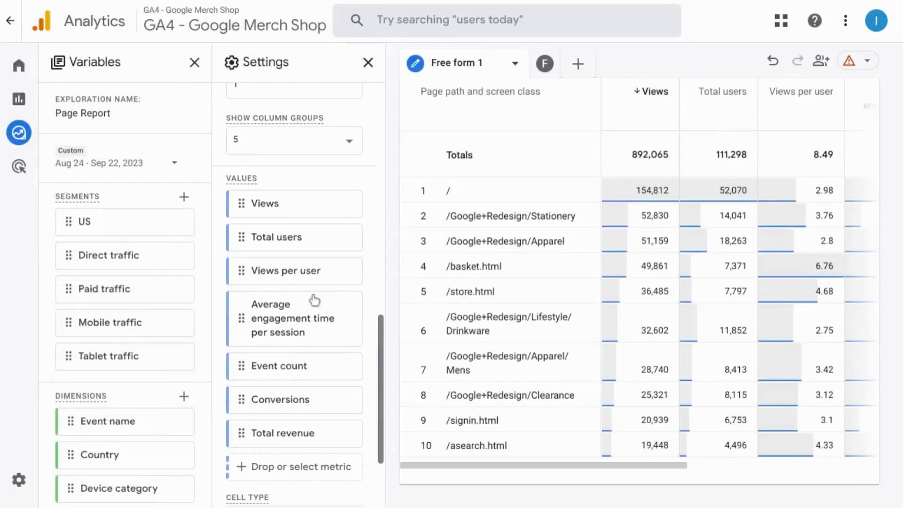
pyautogui.scroll(5, 314, 300)
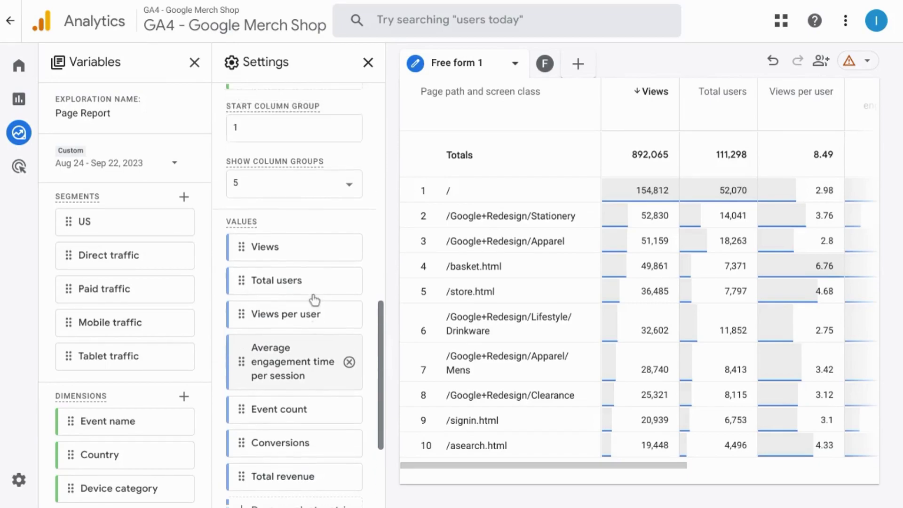
pyautogui.scroll(5, 318, 372)
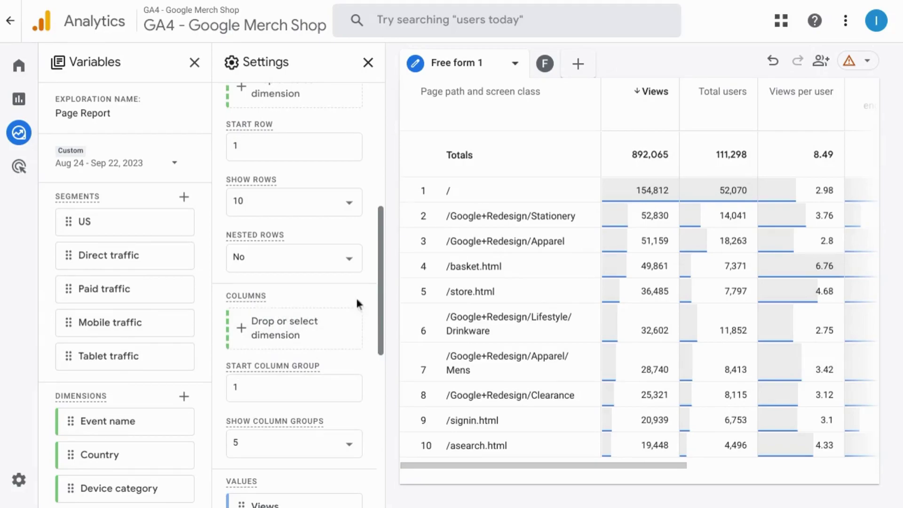
pyautogui.moveTo(637, 100)
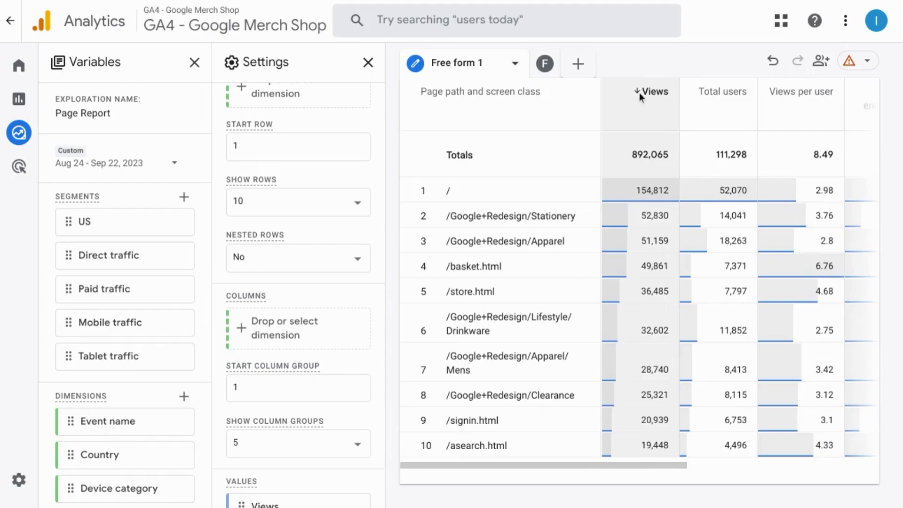
pyautogui.moveTo(640, 116)
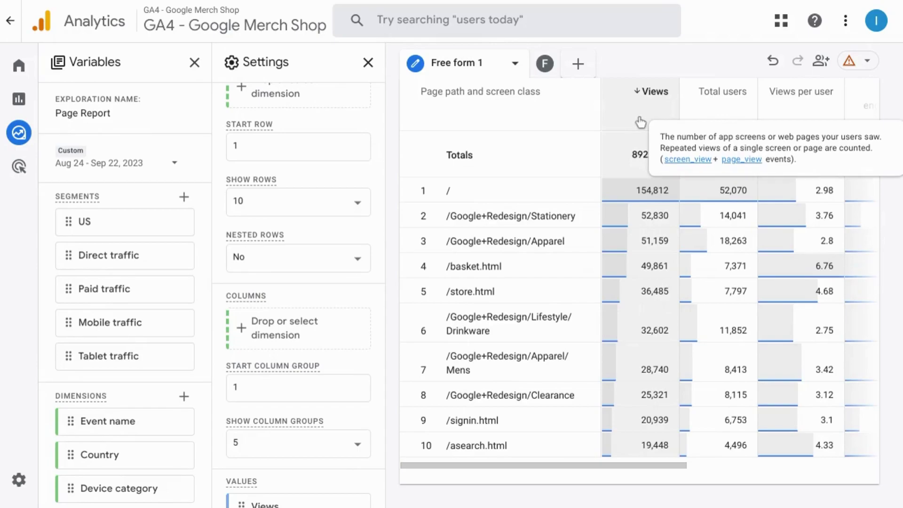
pyautogui.scroll(-9, 367, 393)
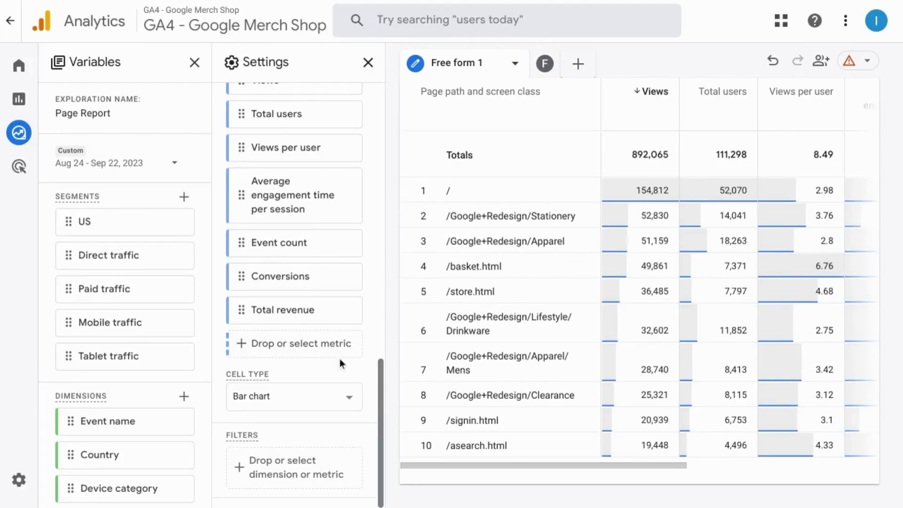
# Include only the /Google+Redesign/Stationery row, leaving 52,830 views and 14,041 users
pyautogui.rightClick(470, 216)
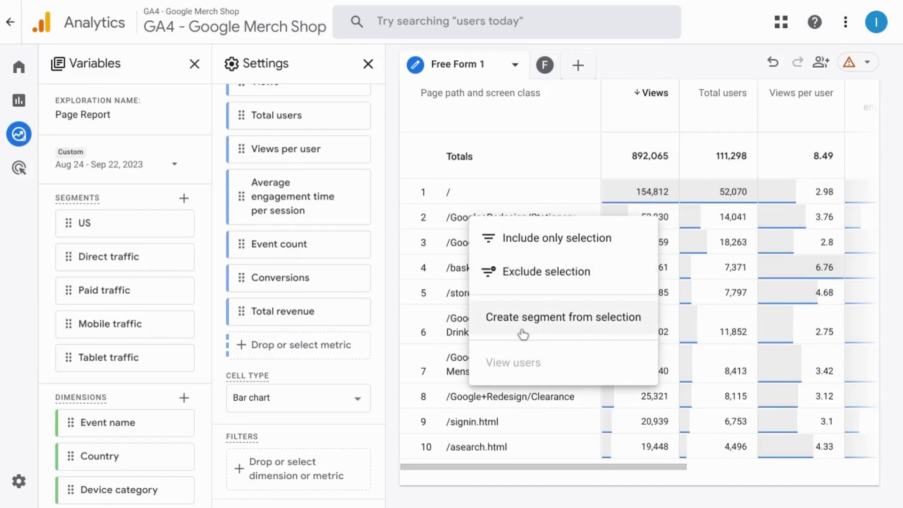
pyautogui.click(535, 239)
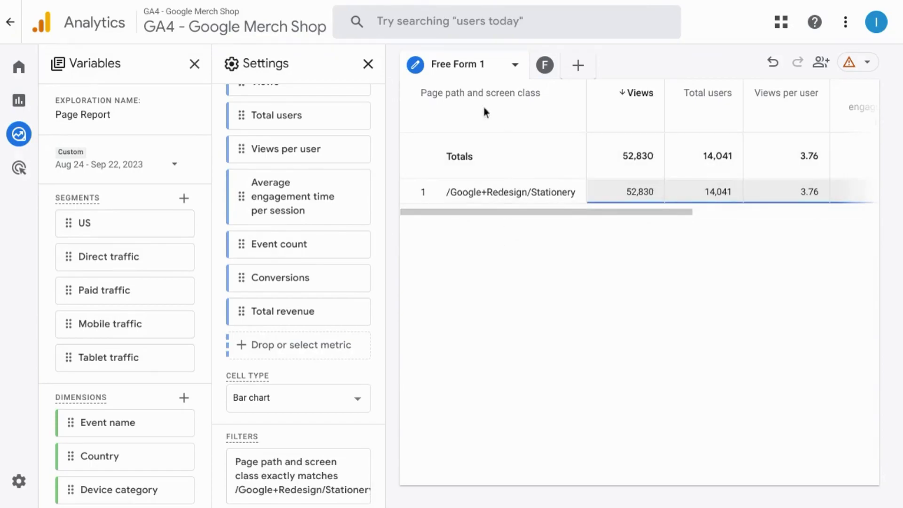
# Rename the filtered tab 'Stationery Page', then delete it to reveal the unfiltered Free form 2 table
pyautogui.click(469, 66)
pyautogui.write('Stationery Page')
pyautogui.click(505, 161)
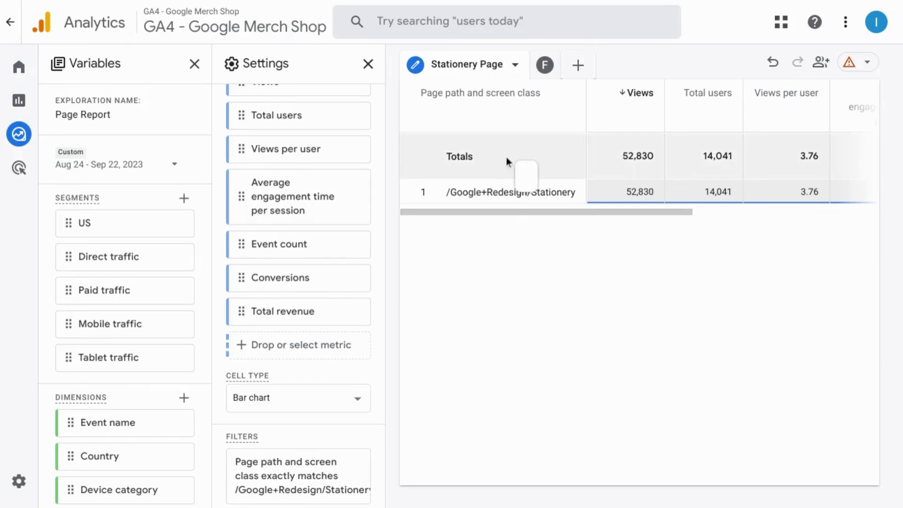
pyautogui.click(515, 66)
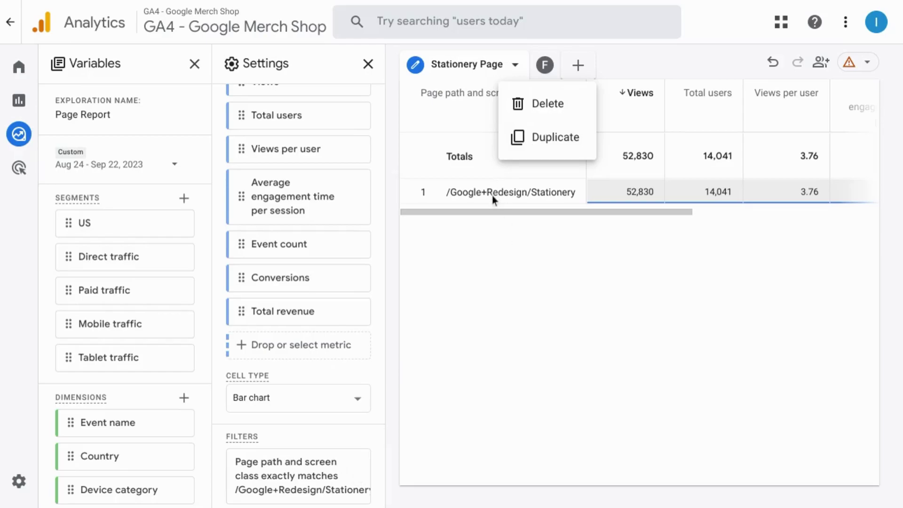
pyautogui.click(546, 104)
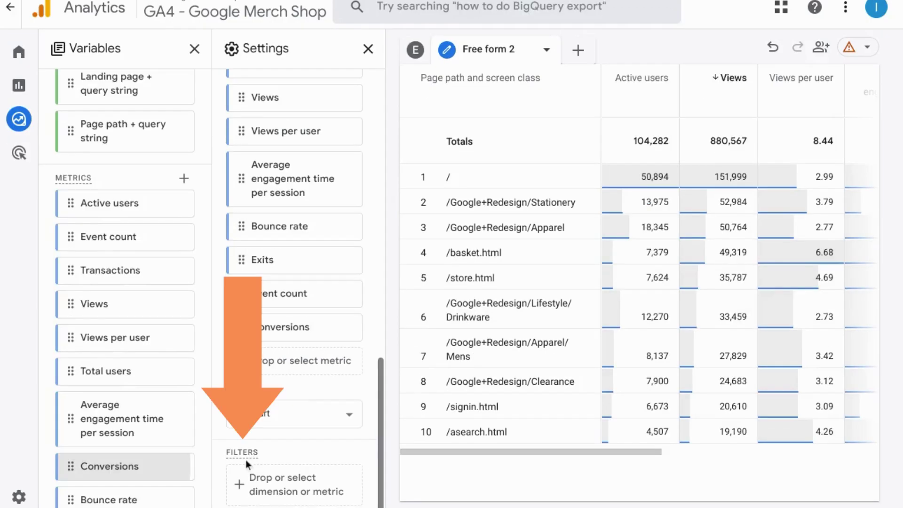
# Add a Page path and screen class filter with the matches regex match type
pyautogui.click(266, 489)
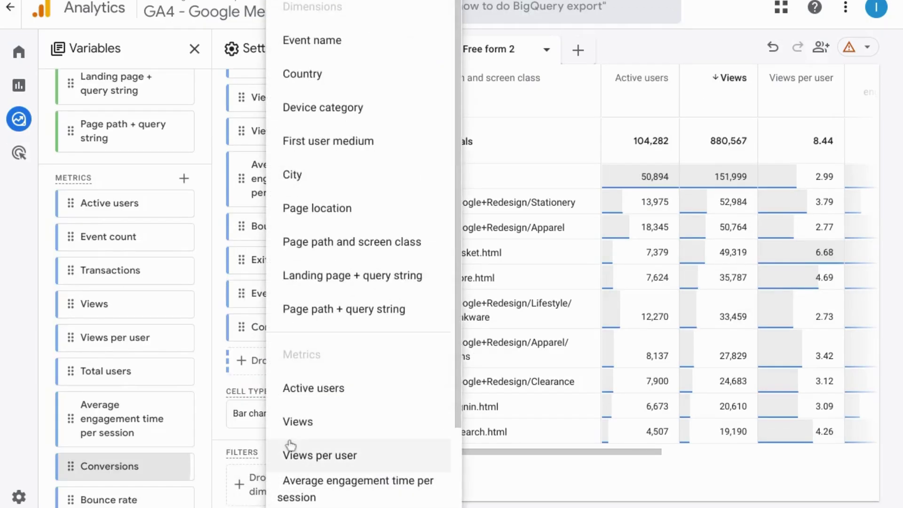
pyautogui.click(336, 241)
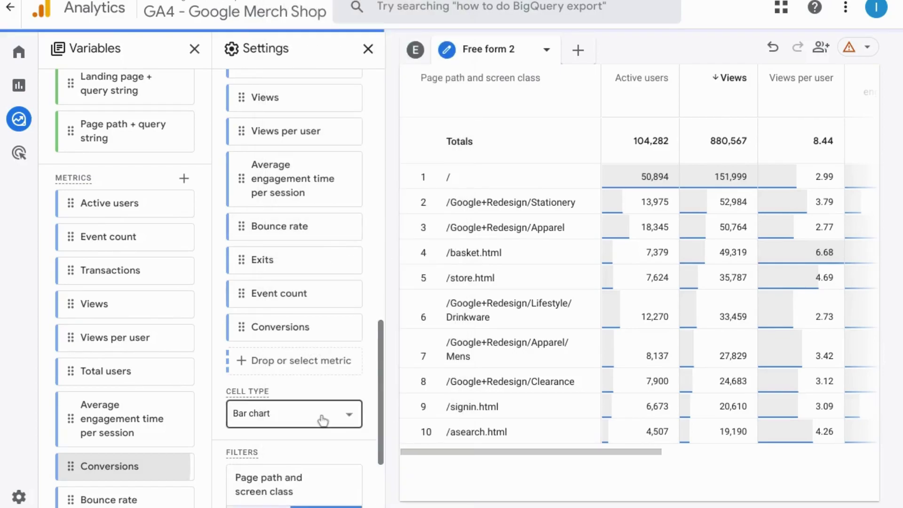
pyautogui.scroll(-4, 322, 418)
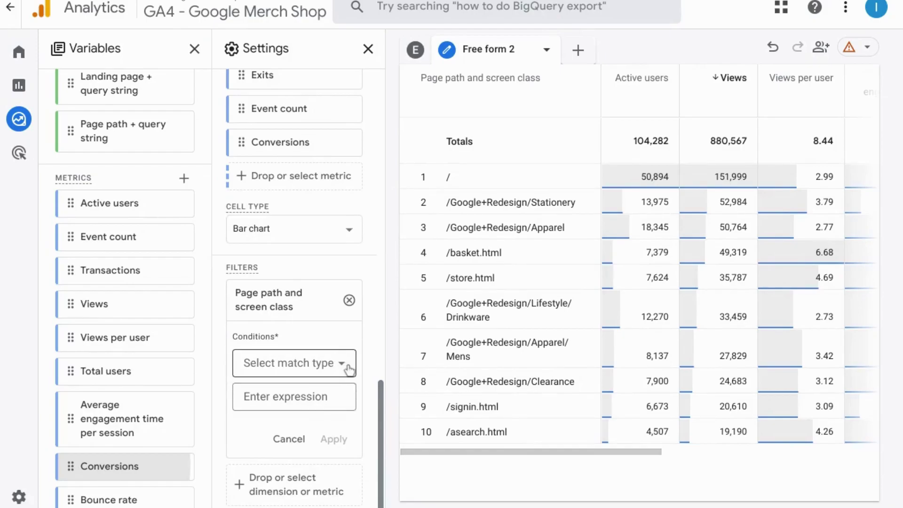
pyautogui.click(337, 362)
pyautogui.click(282, 312)
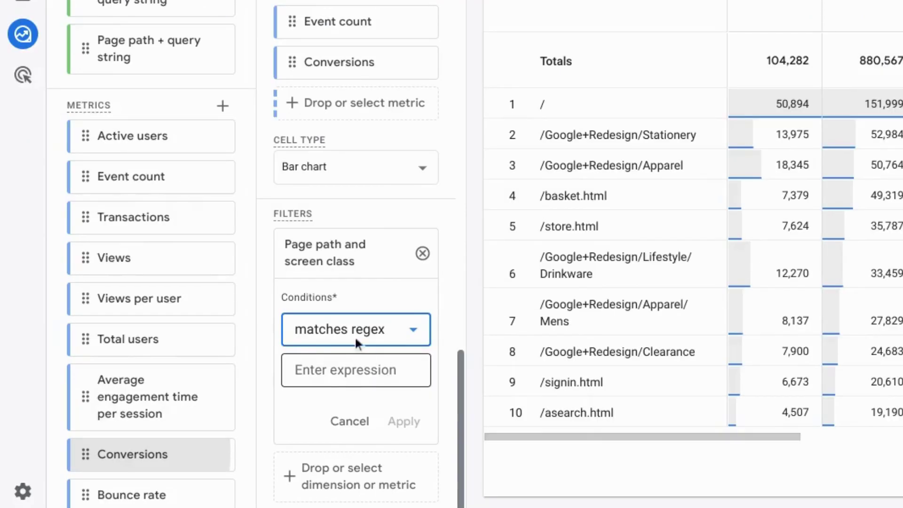
# Enter the filter expression .+(Lifestyle|Stationery).*
pyautogui.click(364, 370)
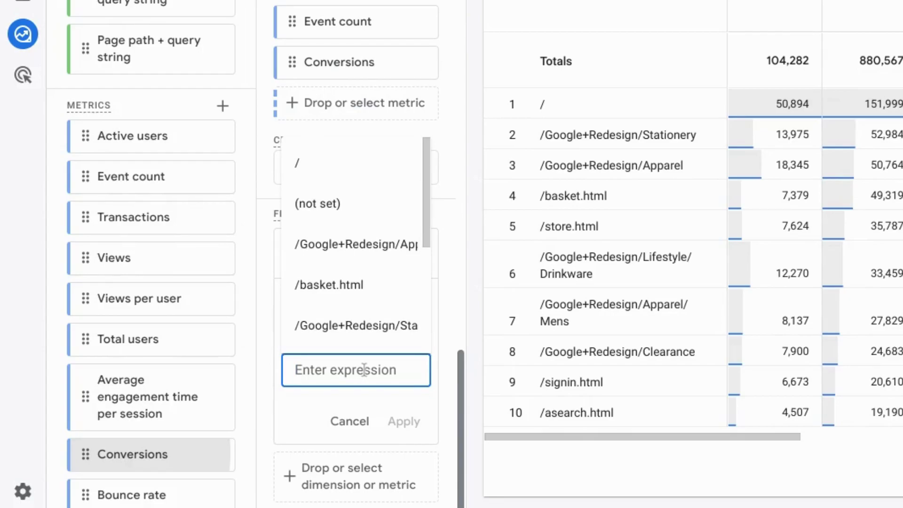
pyautogui.write('.')
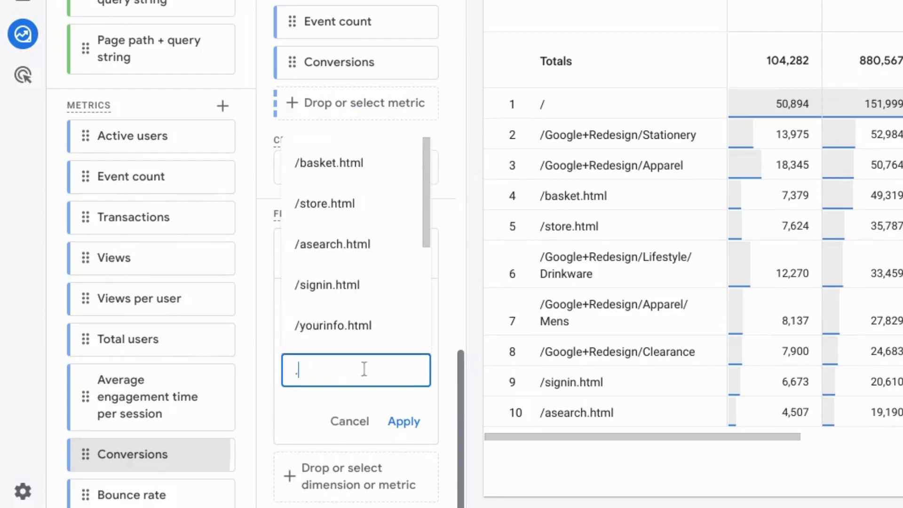
pyautogui.write('+')
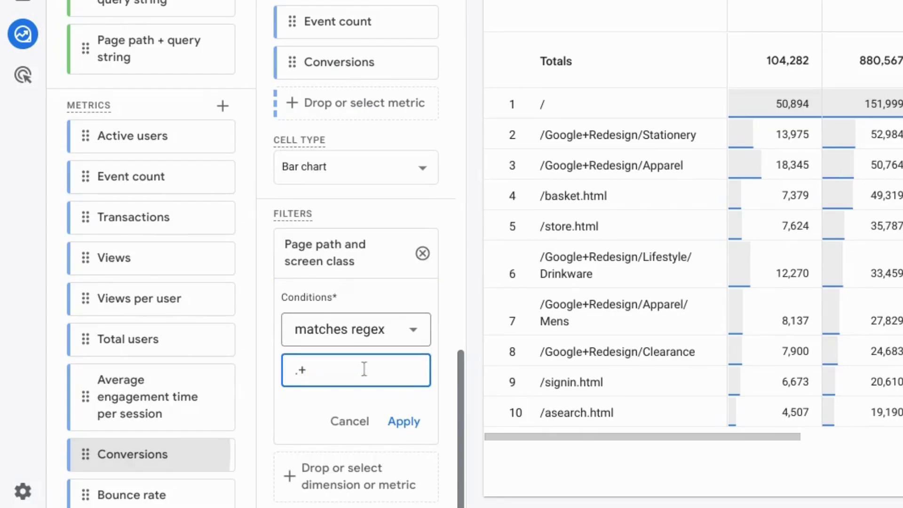
pyautogui.write('(')
pyautogui.press('Left')
pyautogui.press('Left')
pyautogui.press('Left')
pyautogui.press('Right')
pyautogui.press('Right')
pyautogui.press('Right')
pyautogui.press('Left')
pyautogui.press('Left')
pyautogui.press('Right')
pyautogui.click(331, 378)
pyautogui.write('Lifestyl')
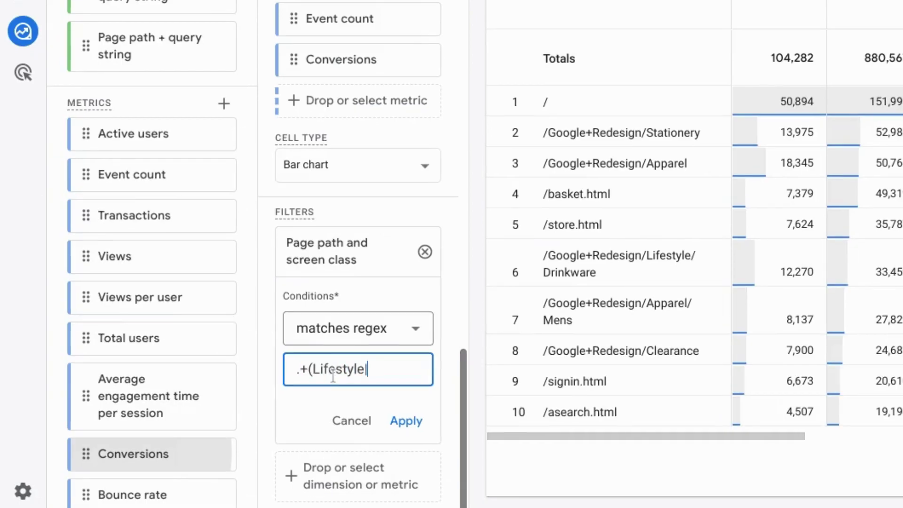
pyautogui.write('|Stationery')
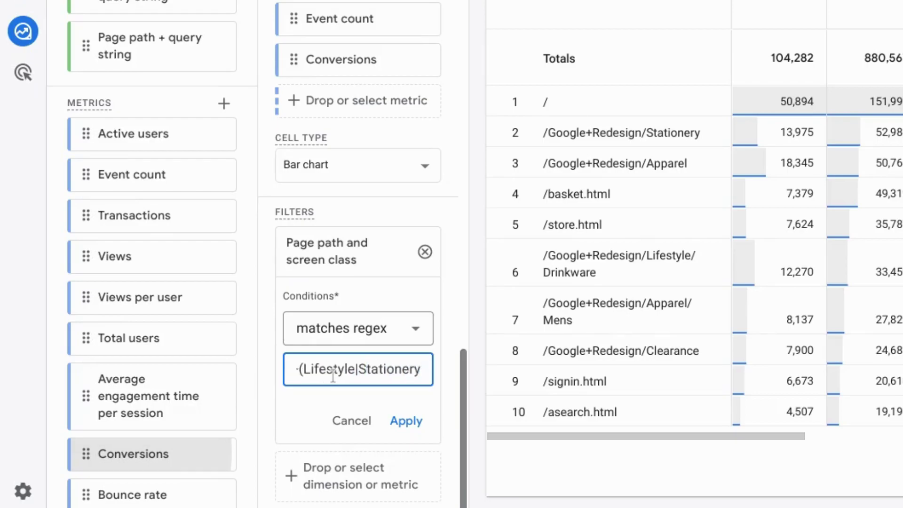
pyautogui.write(')')
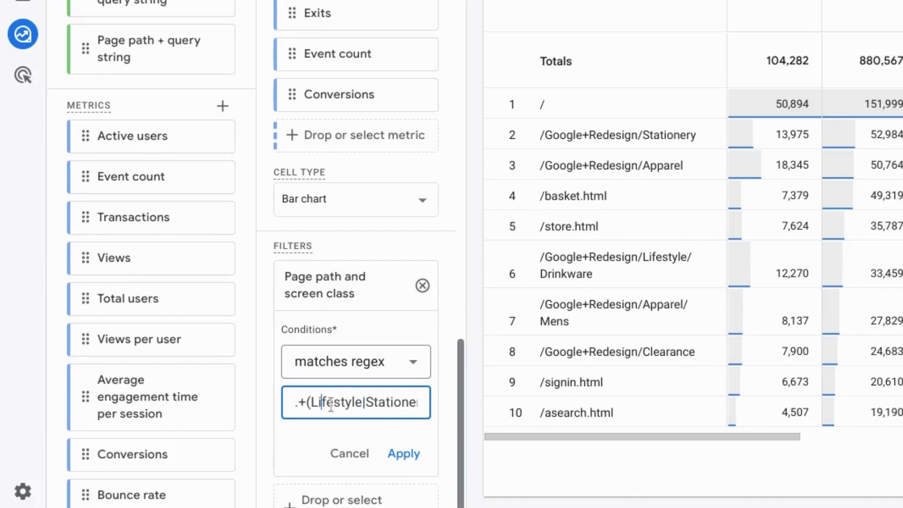
pyautogui.doubleClick(383, 403)
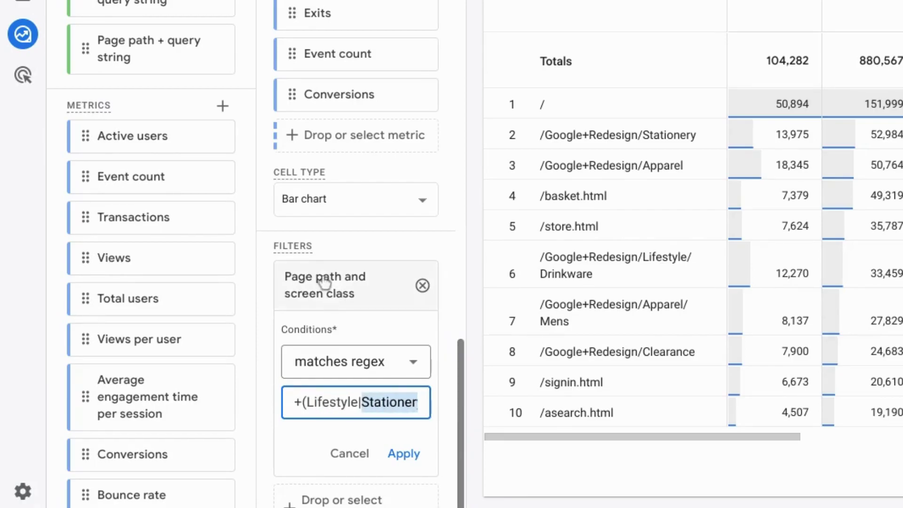
pyautogui.scroll(-1, 332, 376)
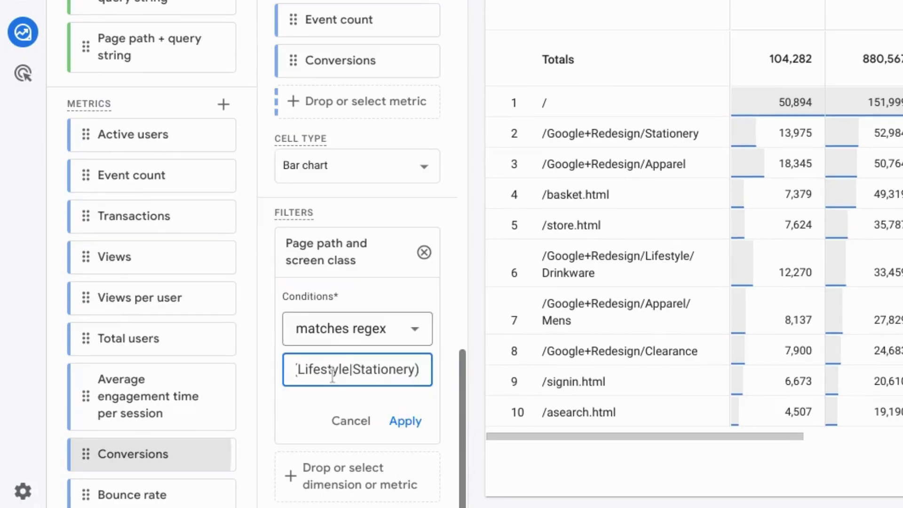
pyautogui.press('End')
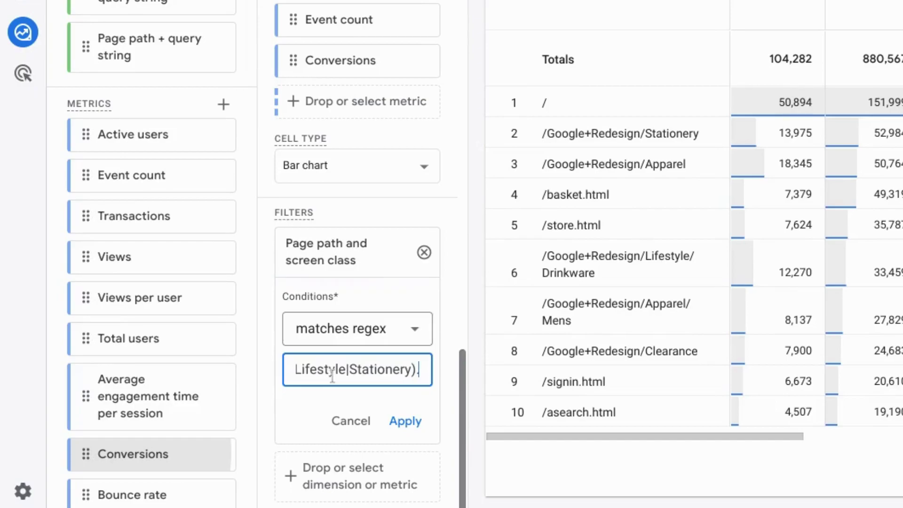
pyautogui.write('*')
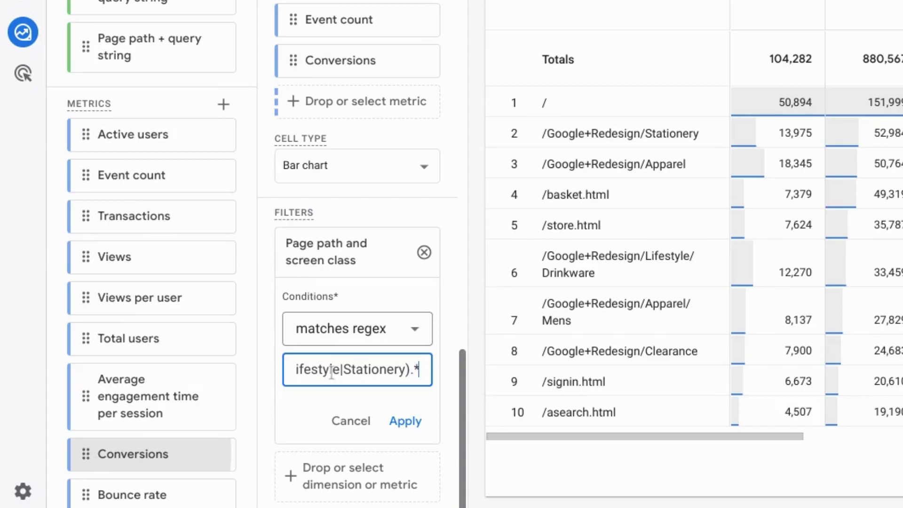
pyautogui.press('BackSpace')
pyautogui.press('BackSpace')
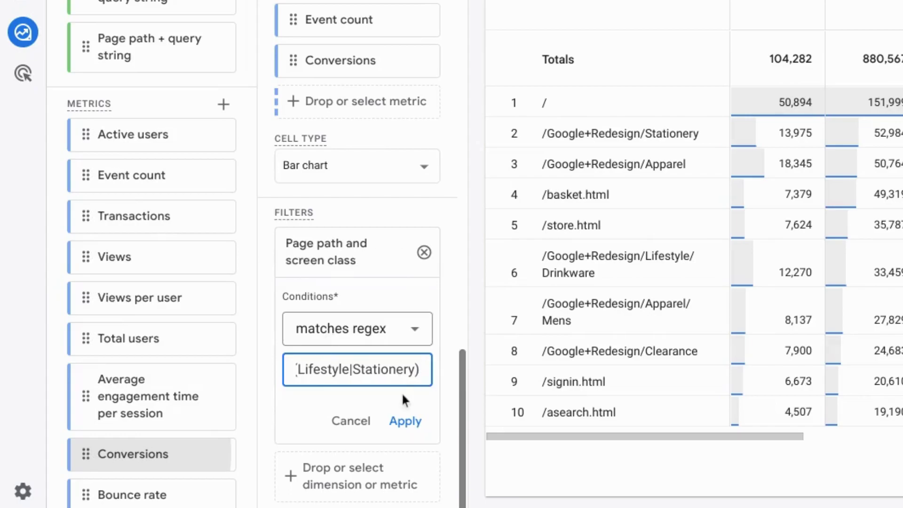
# Apply the .+(Lifestyle|Stationery).* filter and name the Free form 2 tab 'Lifestyle & Stationery Pages'
pyautogui.click(410, 428)
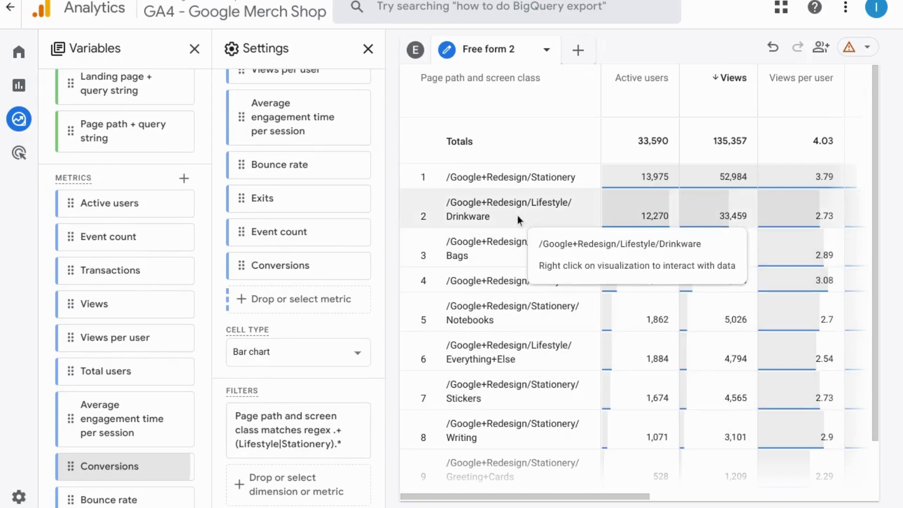
pyautogui.doubleClick(491, 49)
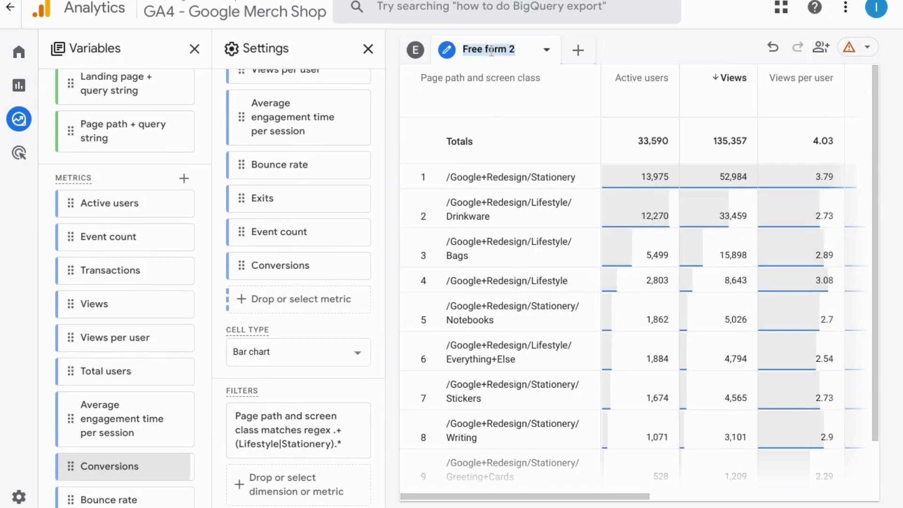
pyautogui.write('Lifestyle ')
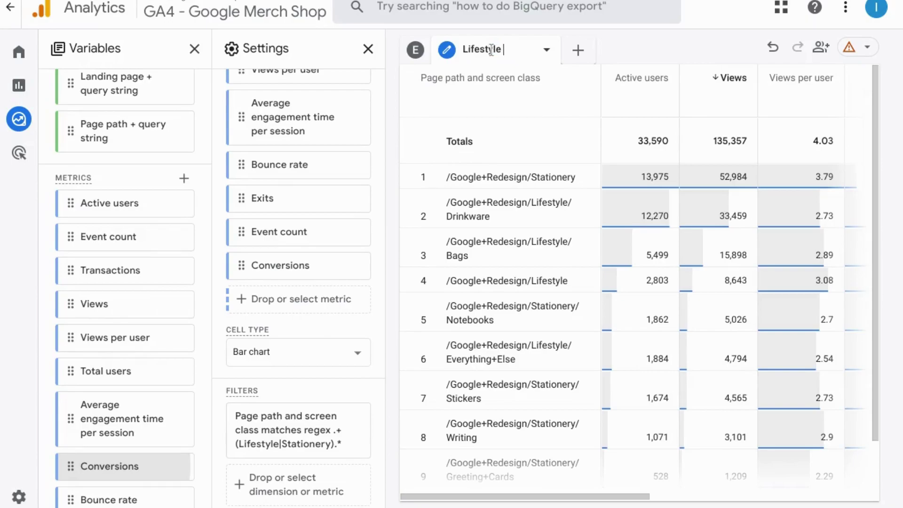
pyautogui.write('& Stationery P')
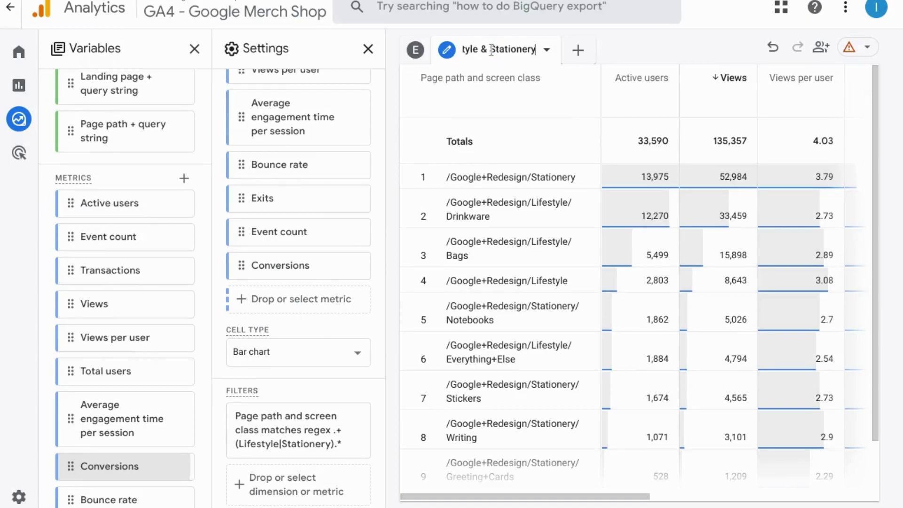
pyautogui.write('ages')
pyautogui.press('Return')
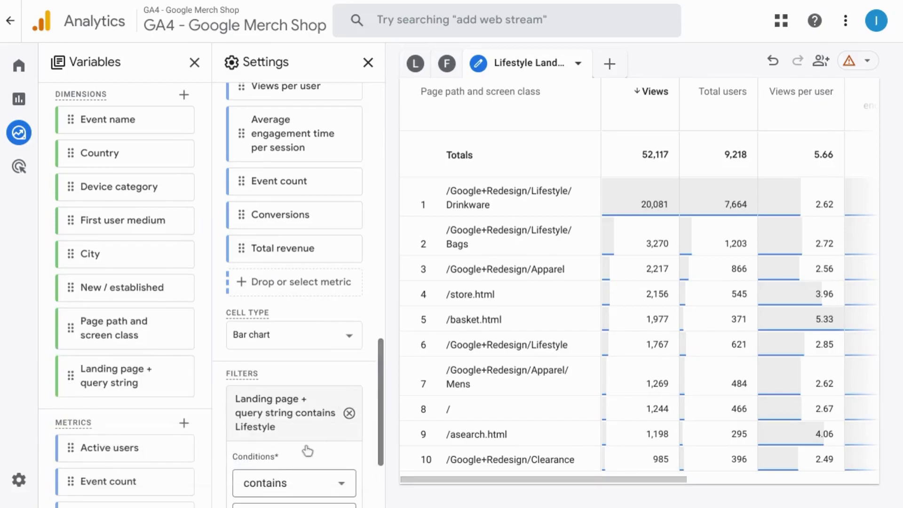
# Scroll the Settings panel to view the Lifestyle Landing tab's landing page filter
pyautogui.scroll(-2, 317, 435)
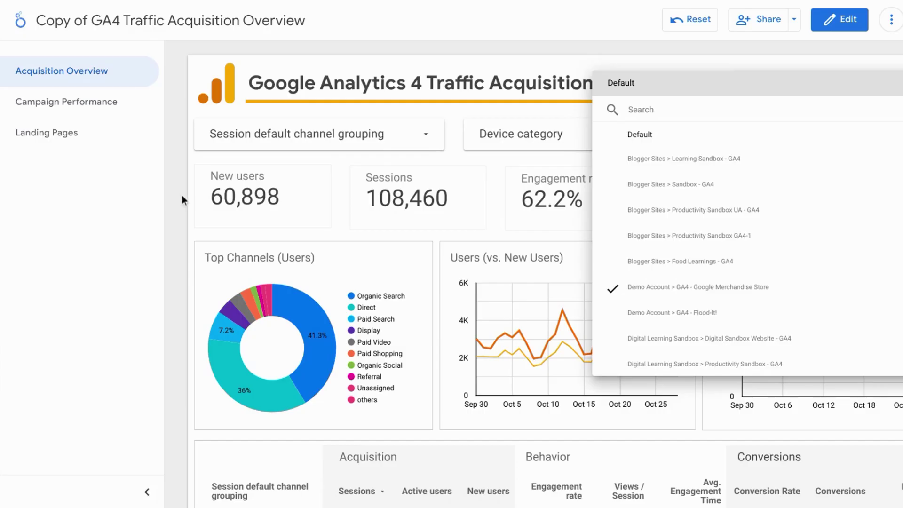
# Dismiss the data-source dropdown to reveal the Google Merchandise Store report
pyautogui.click(182, 195)
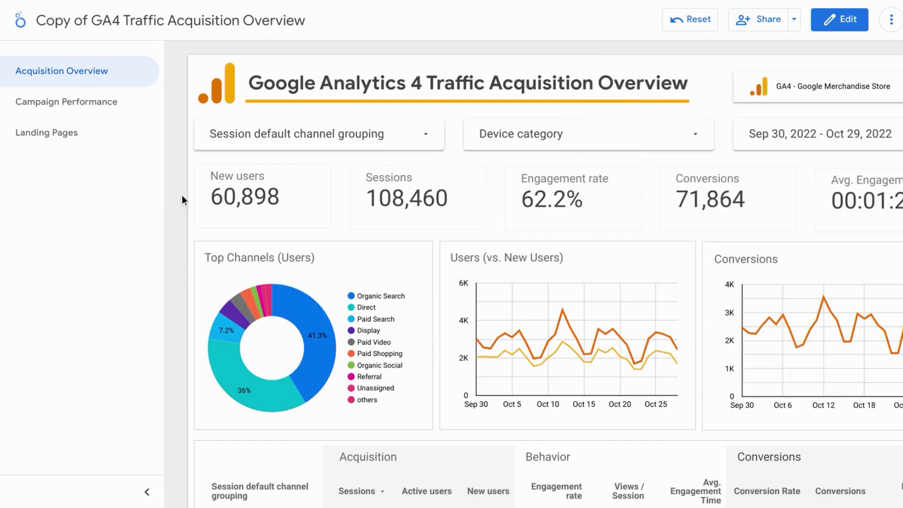